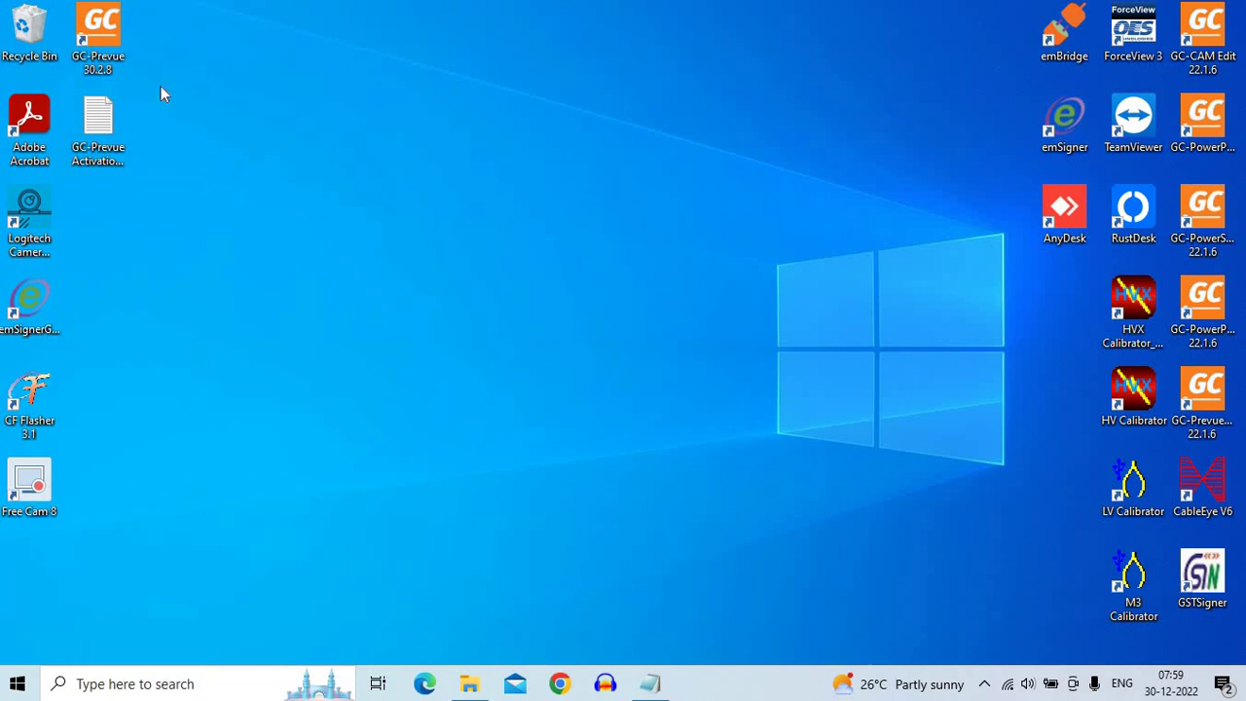
From the GC-Prevue 30.2.8 shortcut's file location, run GCFrmActivation as administrator.
right_click(104, 41)
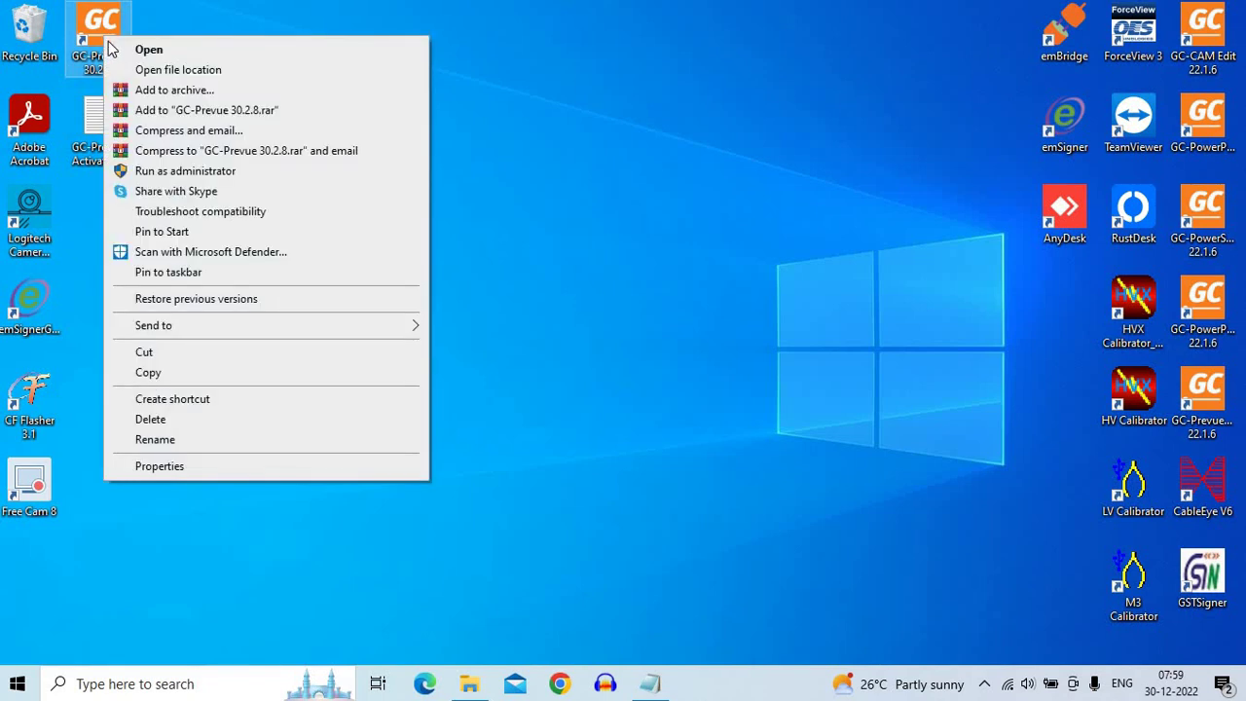
left_click(178, 70)
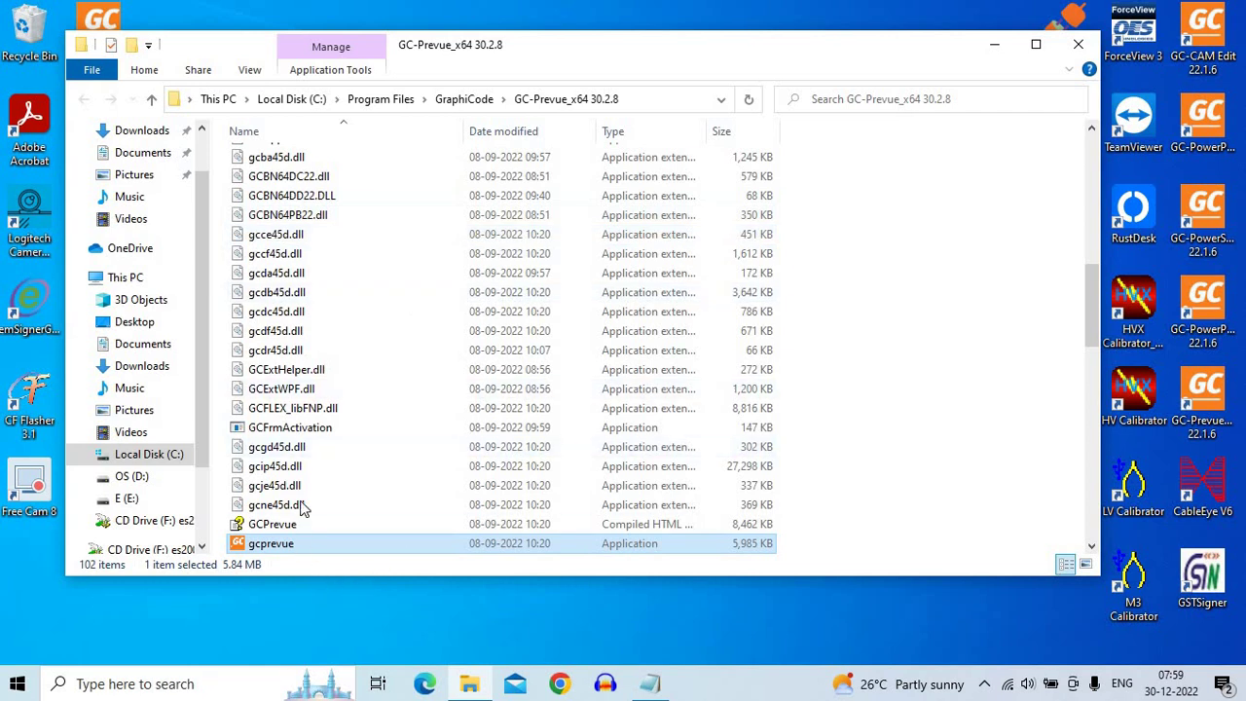
left_click(319, 427)
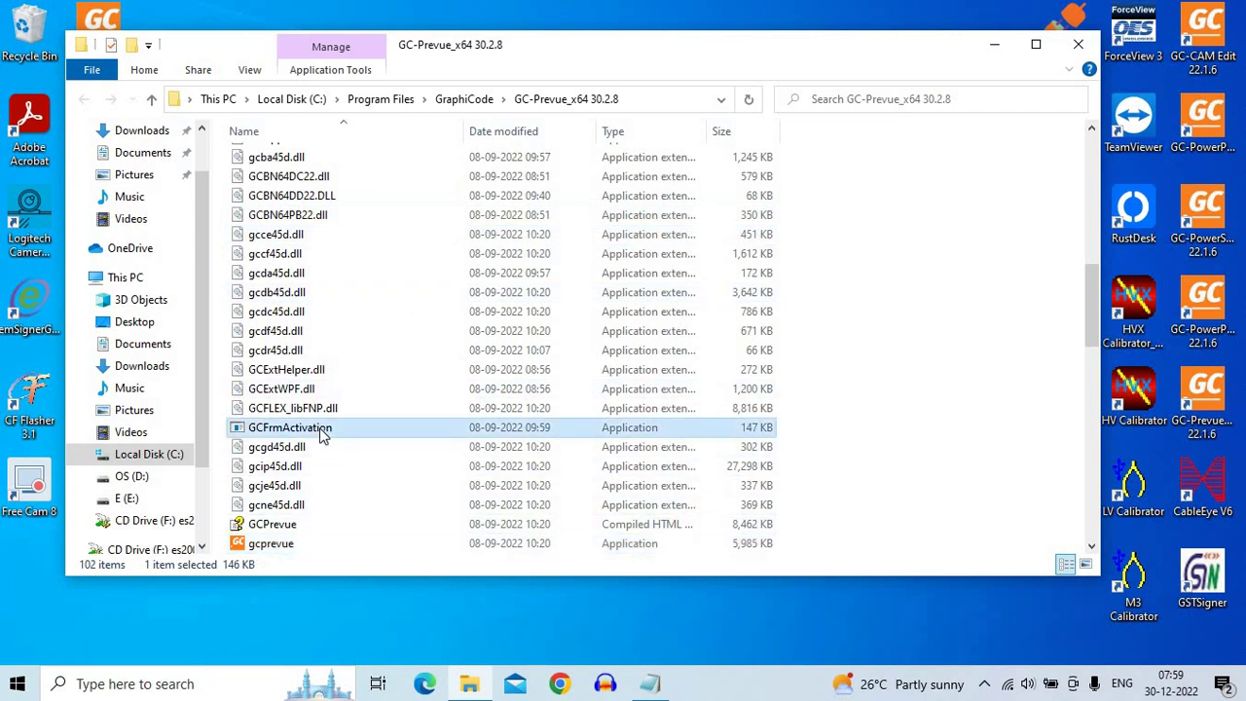
right_click(321, 433)
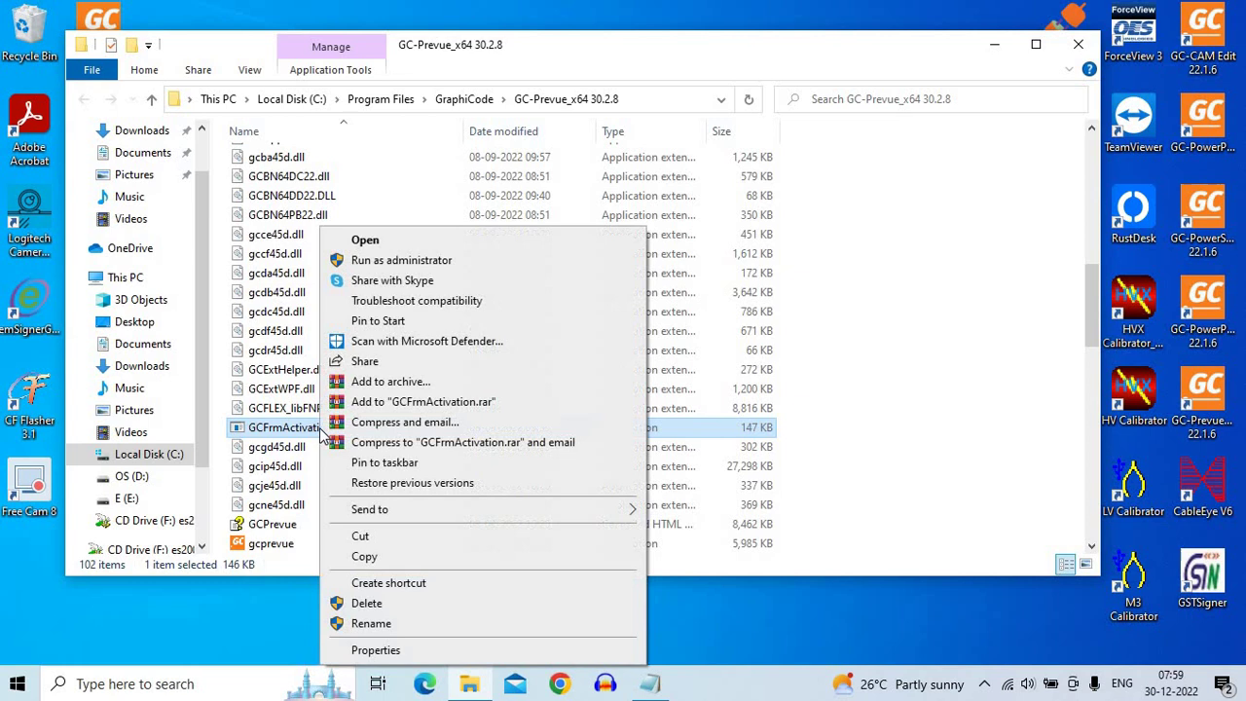
left_click(421, 261)
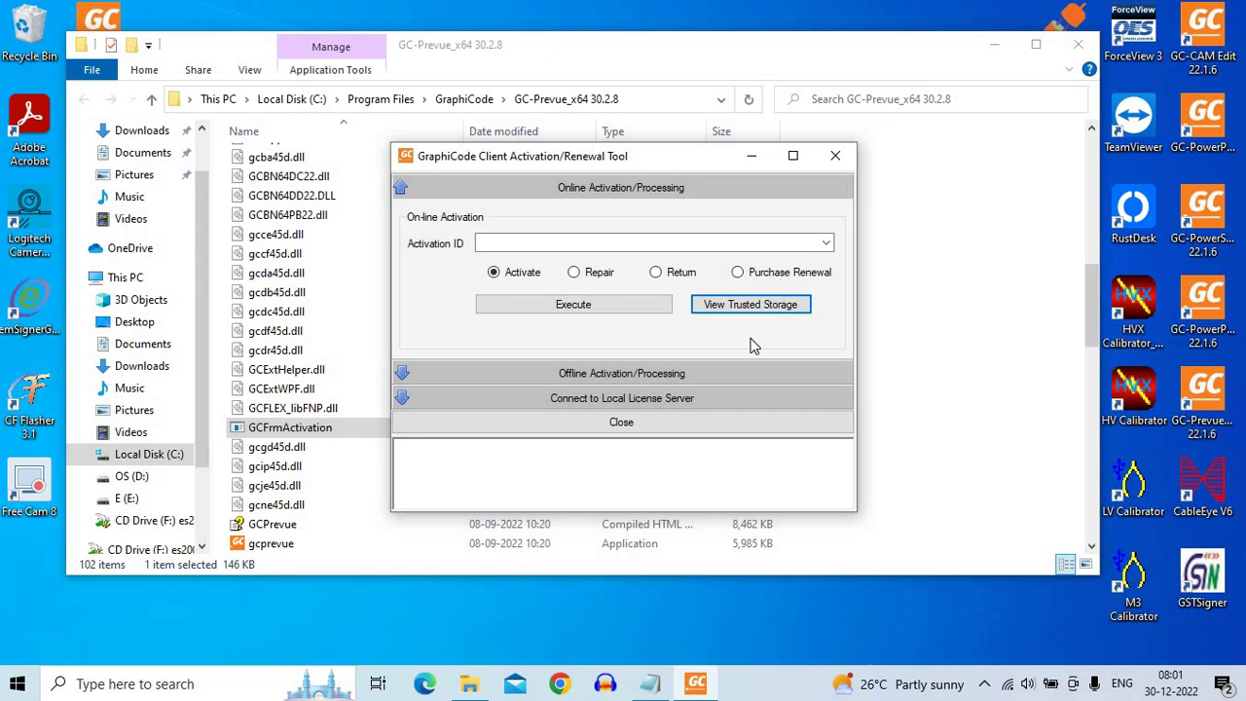
Choose the Return operation and list trusted storage, showing the Publisher Activation fulfillment.
left_click(658, 274)
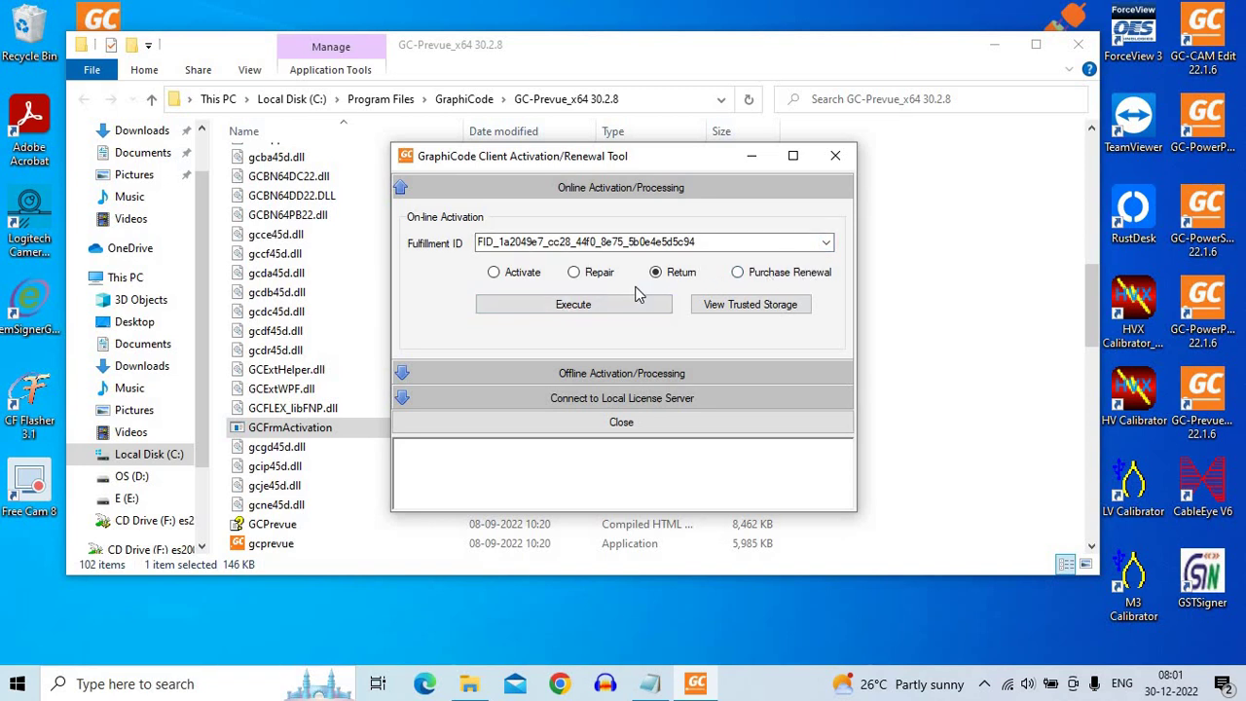
left_click(739, 311)
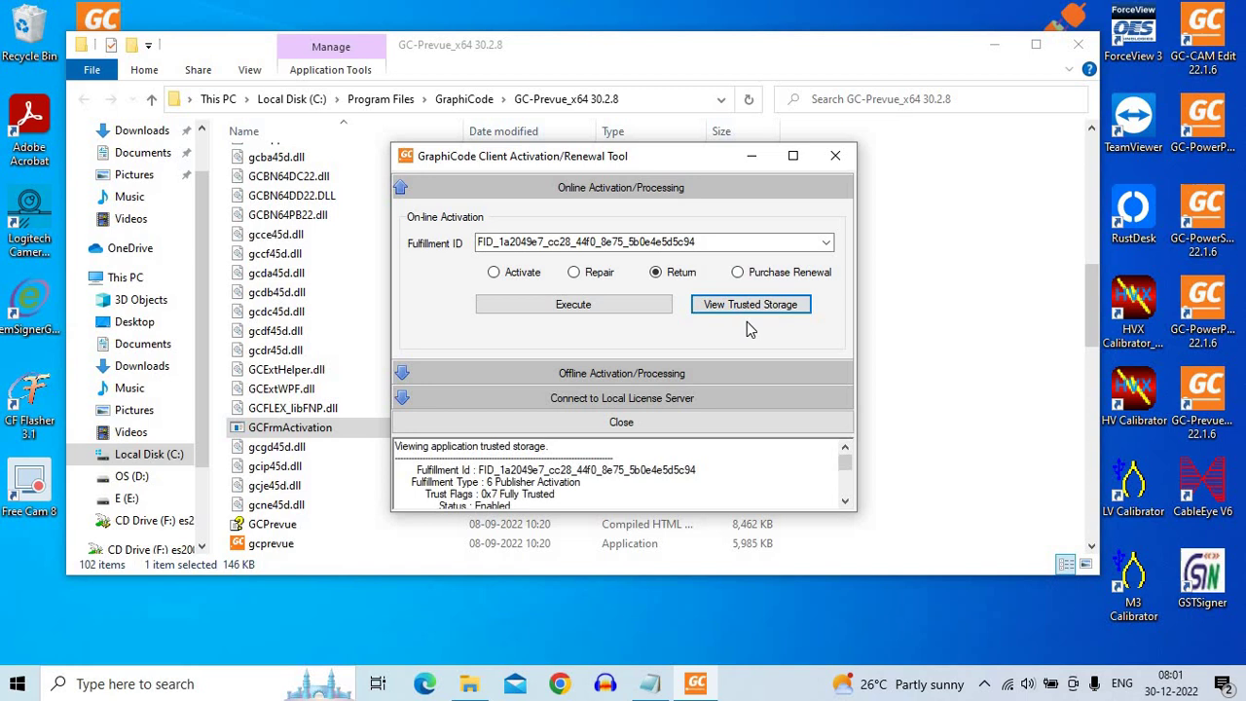
Maximize the tool and scroll the trusted-storage log, selecting the Enabled status, fulfillment ID and Activation Id.
left_click(793, 158)
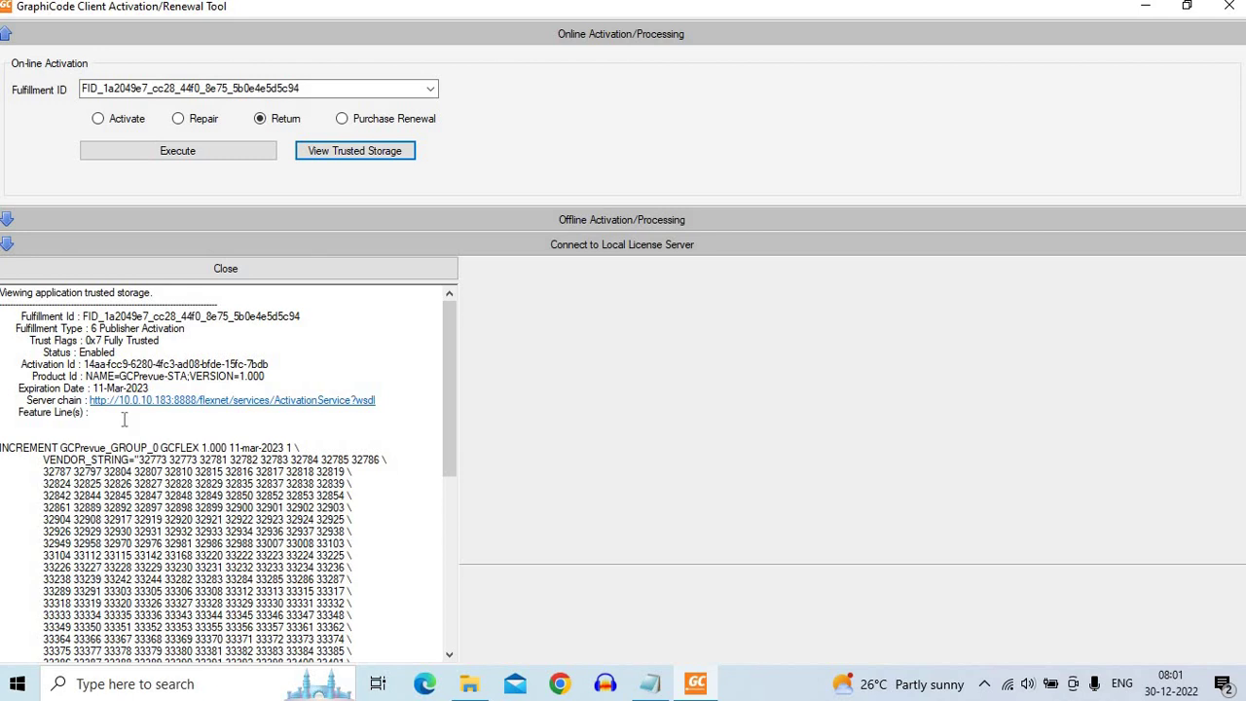
left_click(75, 352)
double_click(98, 354)
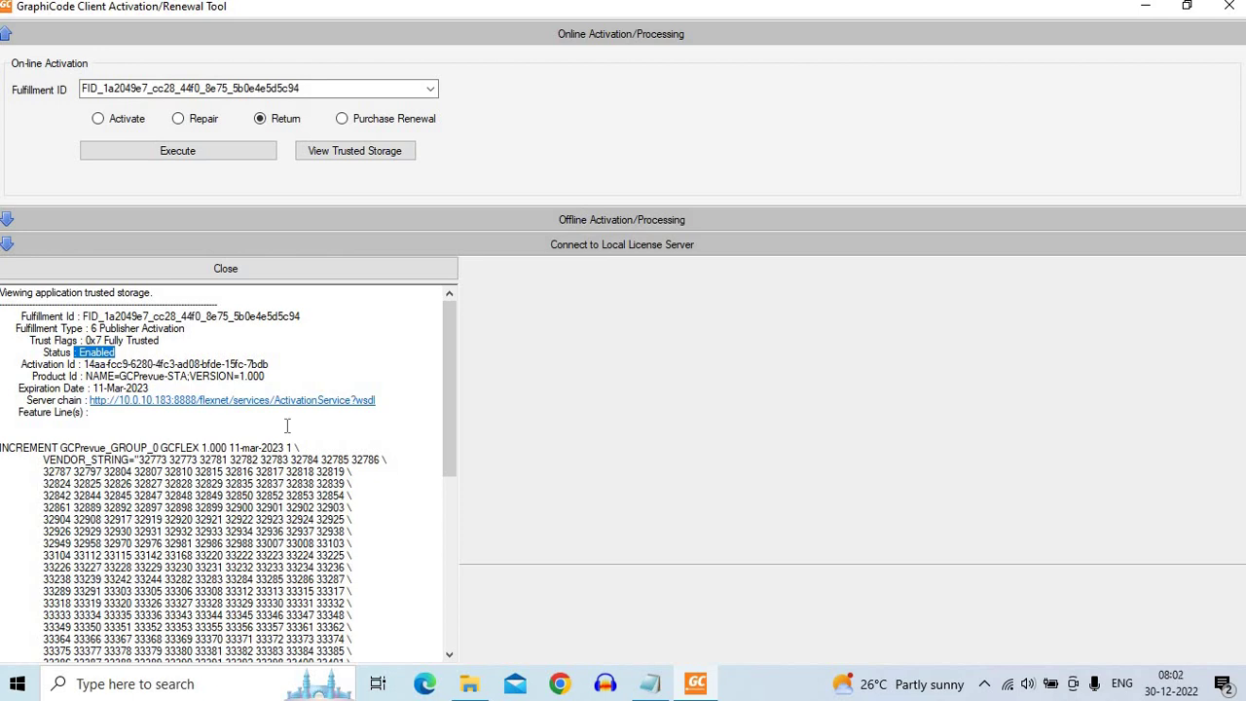
left_click_drag(442, 389, 437, 603)
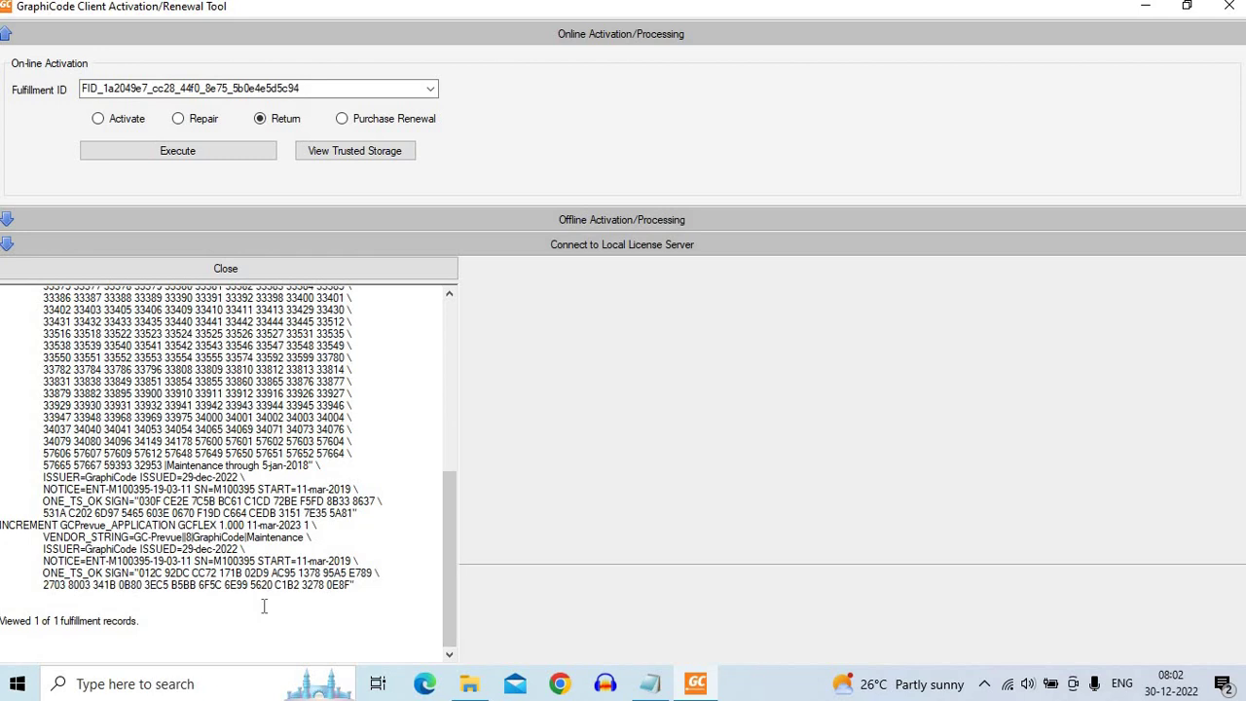
double_click(331, 89)
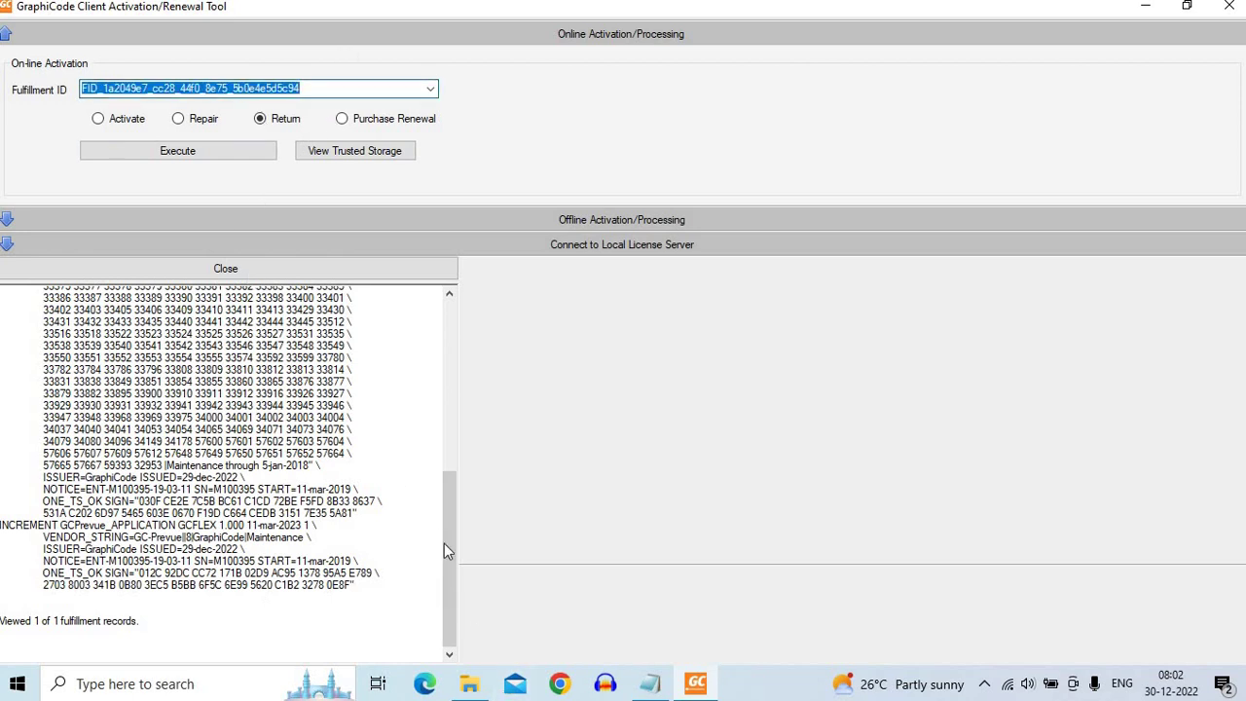
left_click_drag(444, 551, 458, 280)
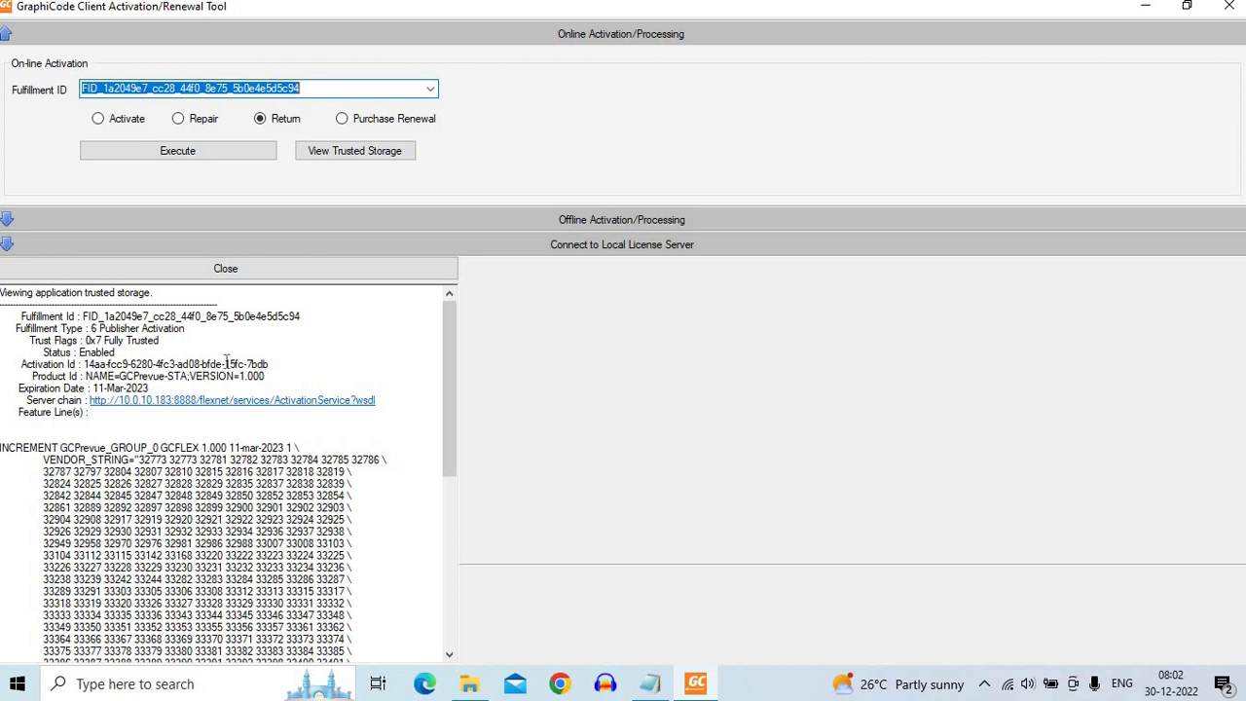
left_click_drag(83, 364, 269, 363)
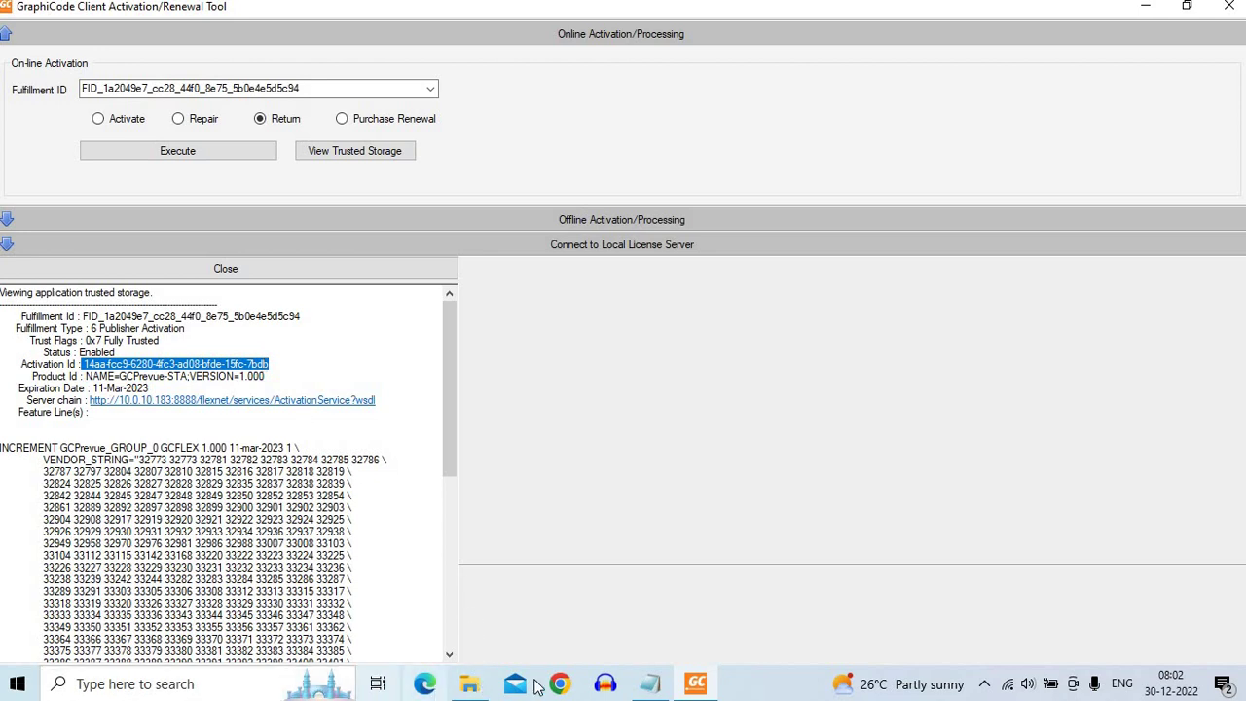
left_click(658, 681)
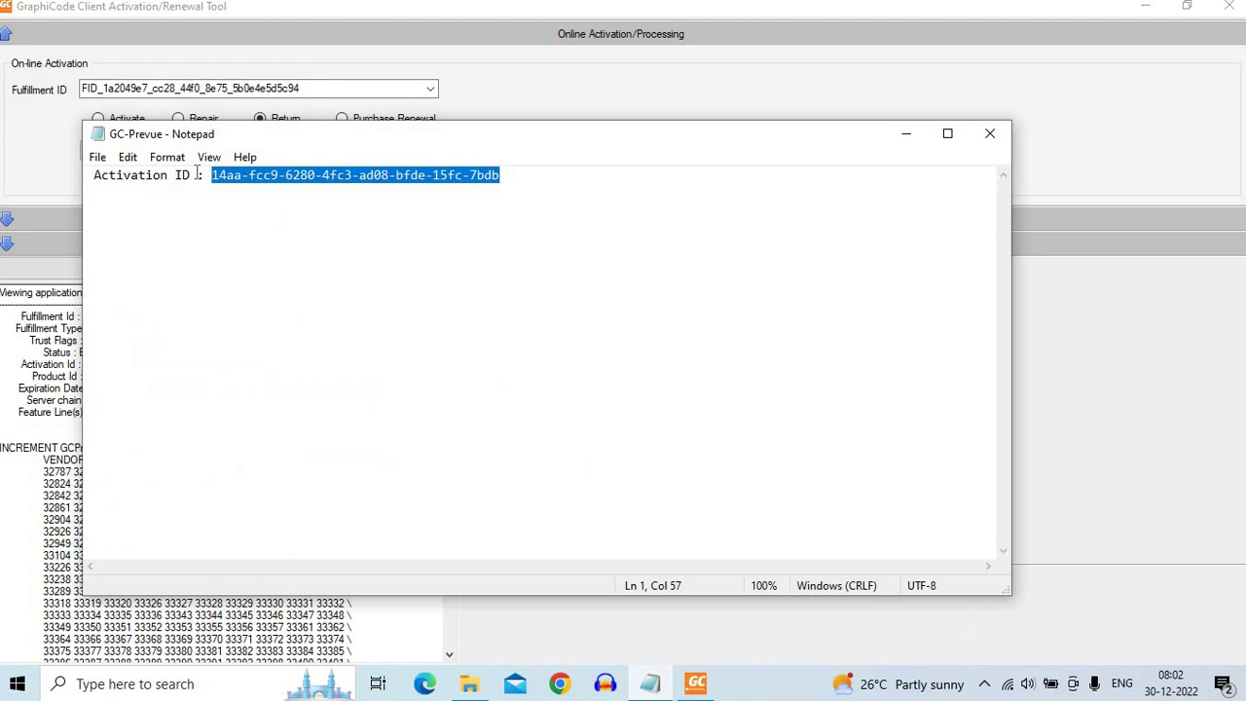
left_click(905, 139)
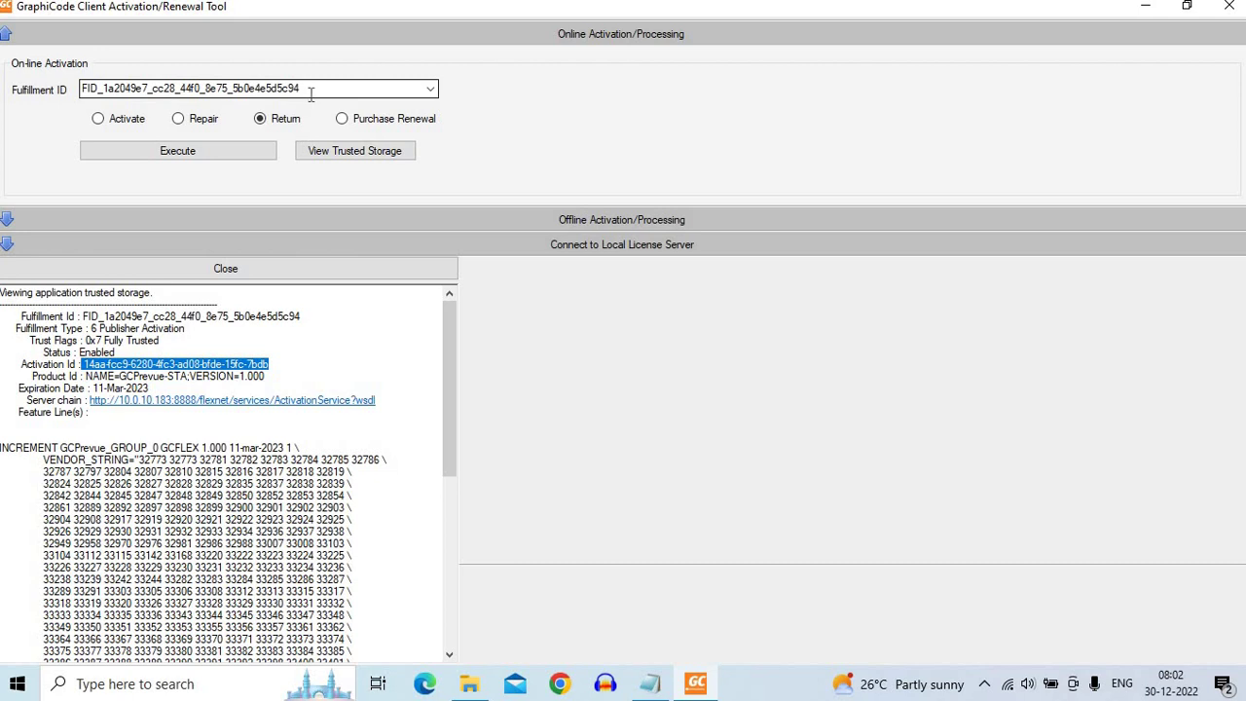
Execute the Return so the server deletes the existing GC-Prevue fulfillment.
left_click(213, 158)
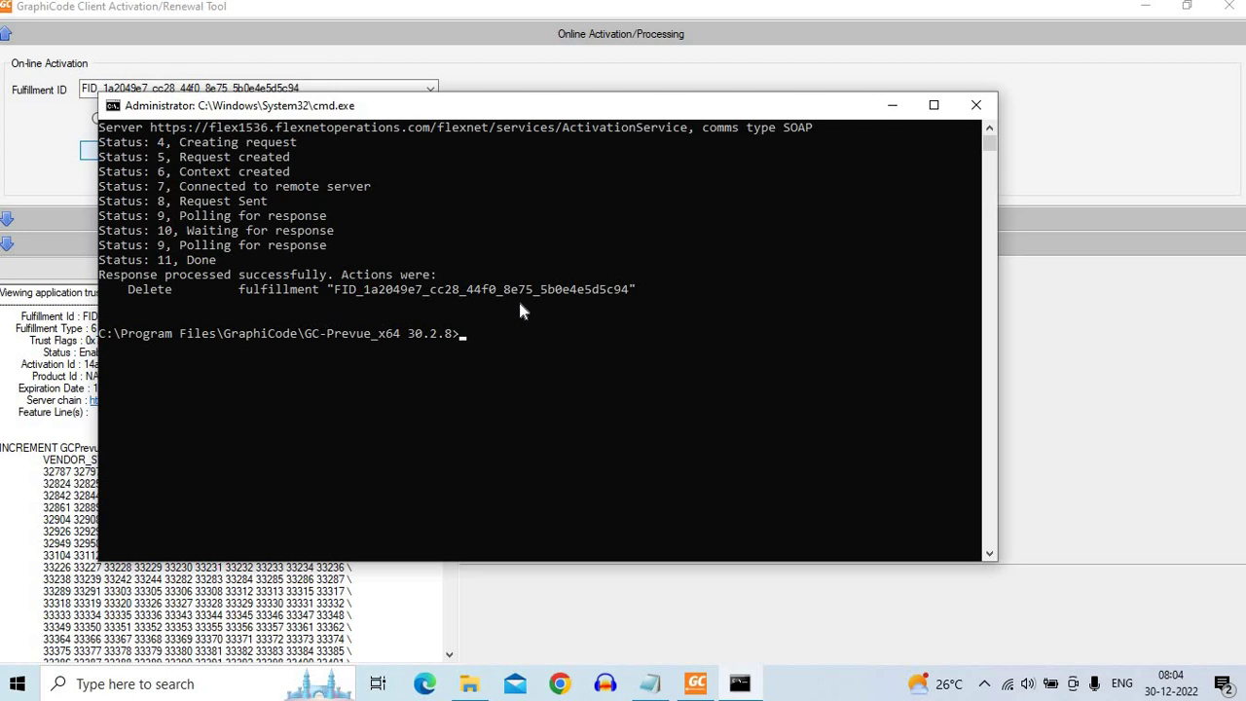
Close the finished console and re-check trusted storage, which now shows no fulfillment records.
left_click(976, 105)
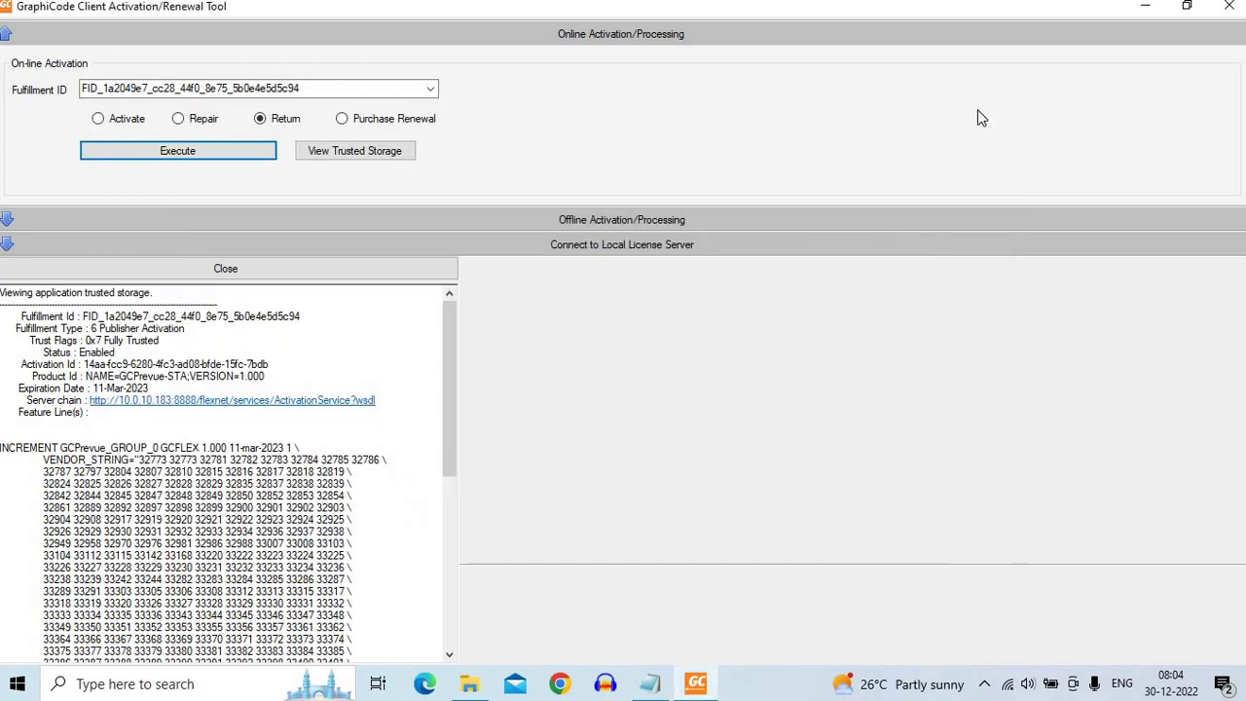
left_click(351, 156)
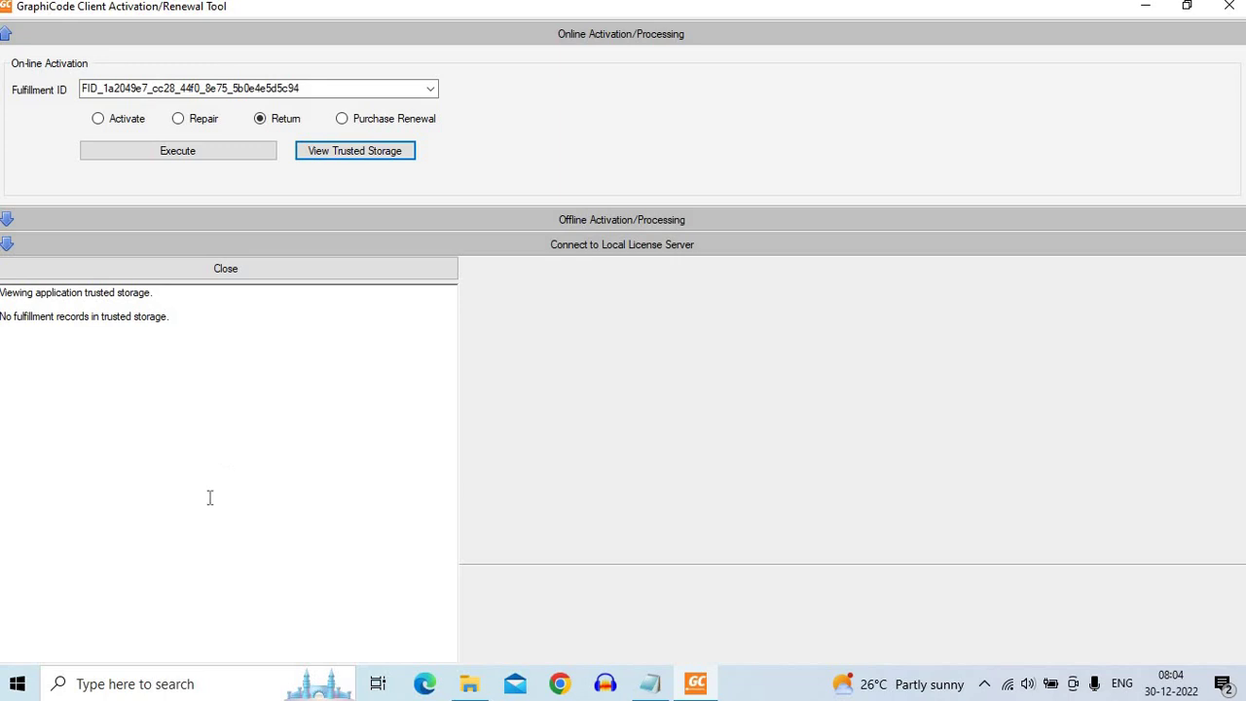
Choose Activate and paste the activation ID saved in Notepad into the Activation Id field.
left_click(98, 119)
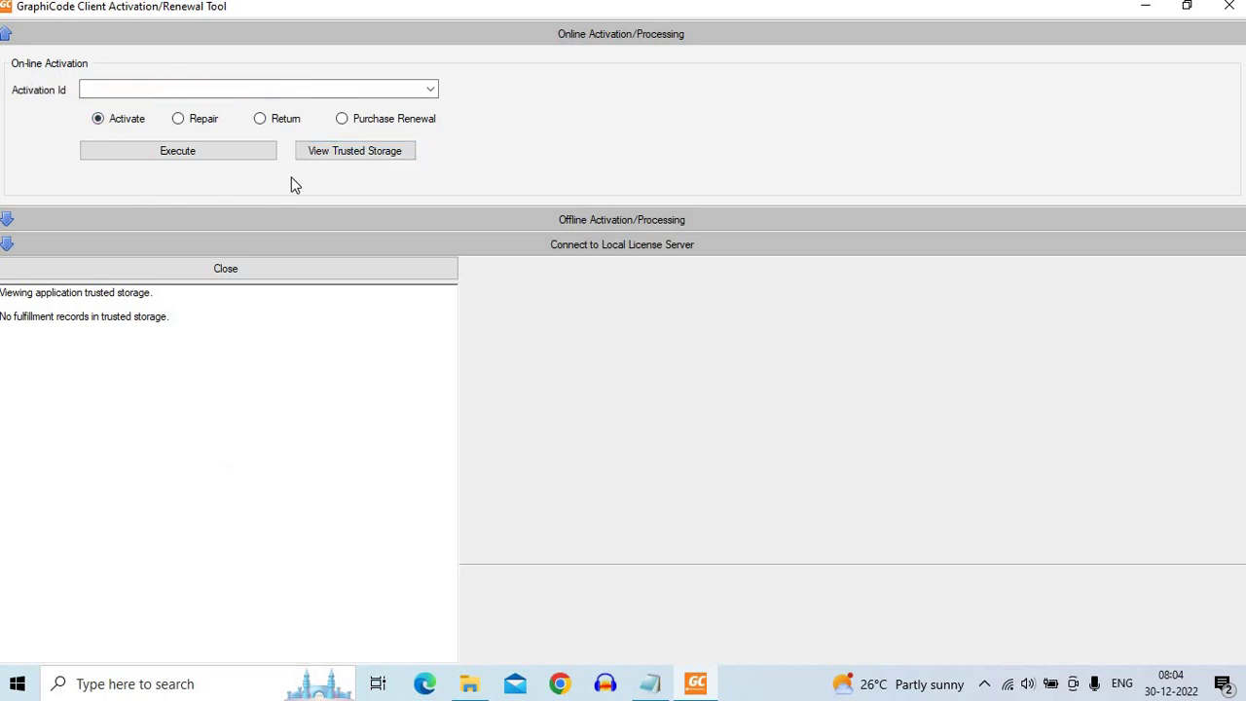
left_click(127, 90)
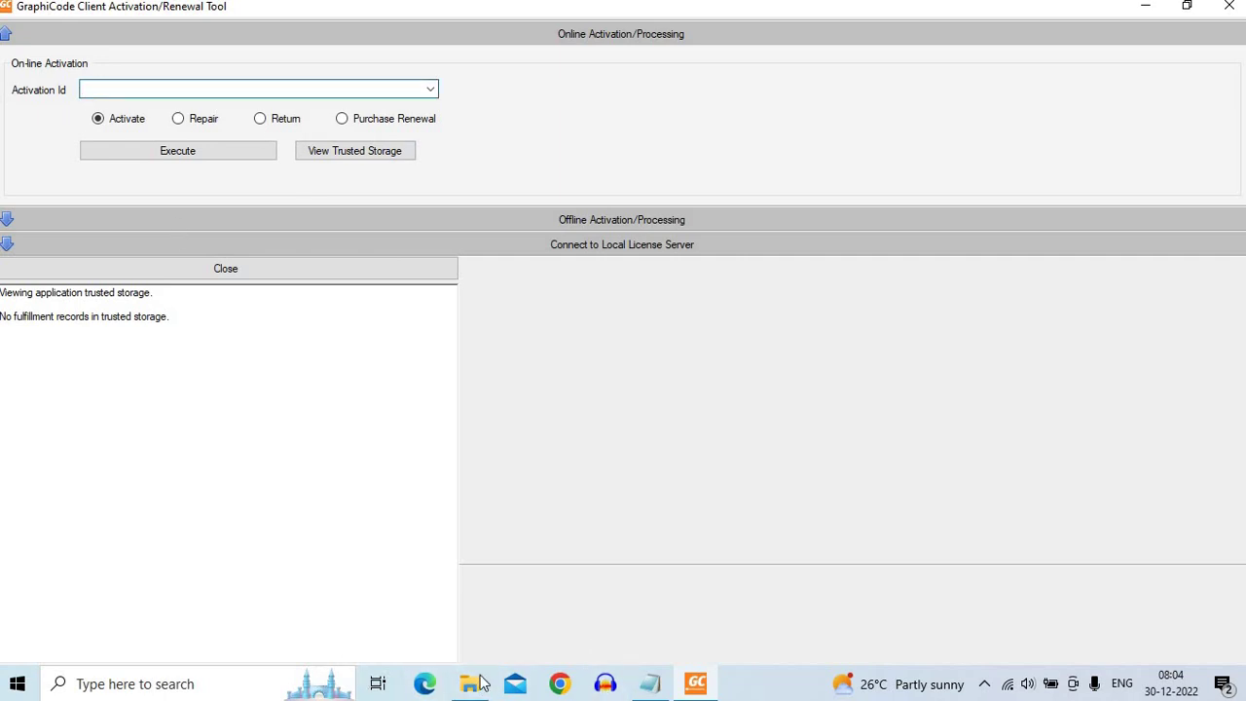
left_click(650, 683)
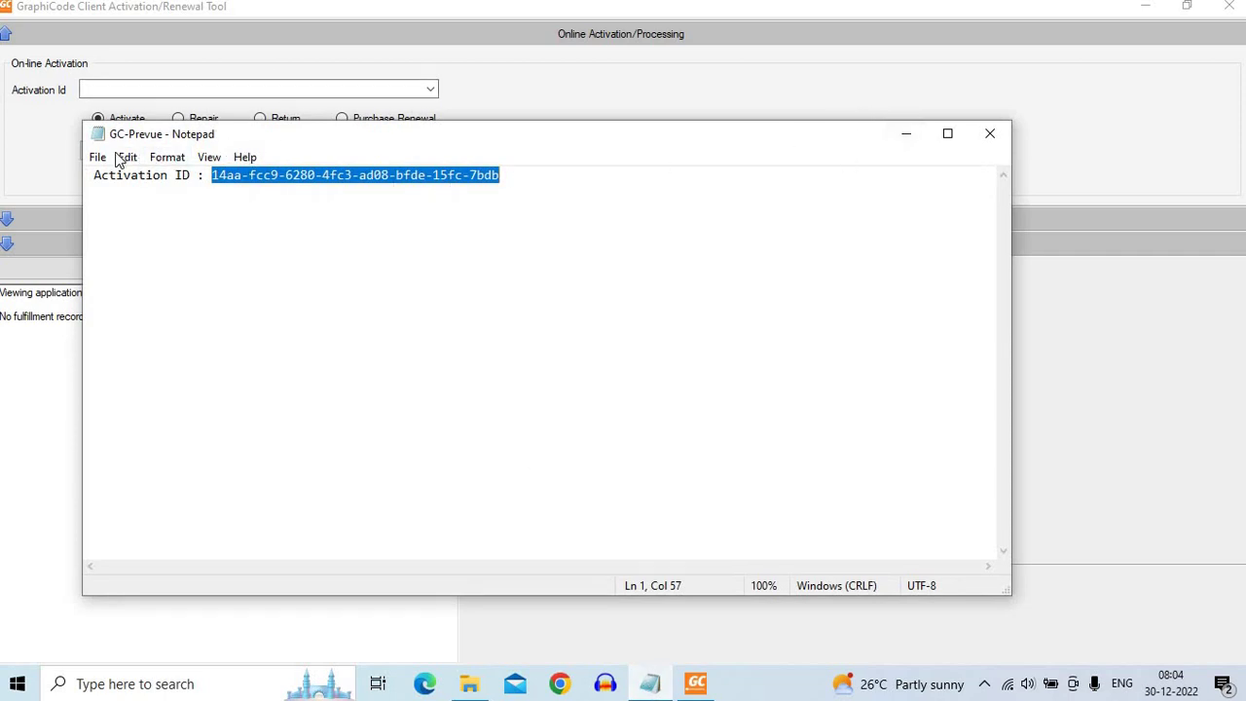
left_click(124, 157)
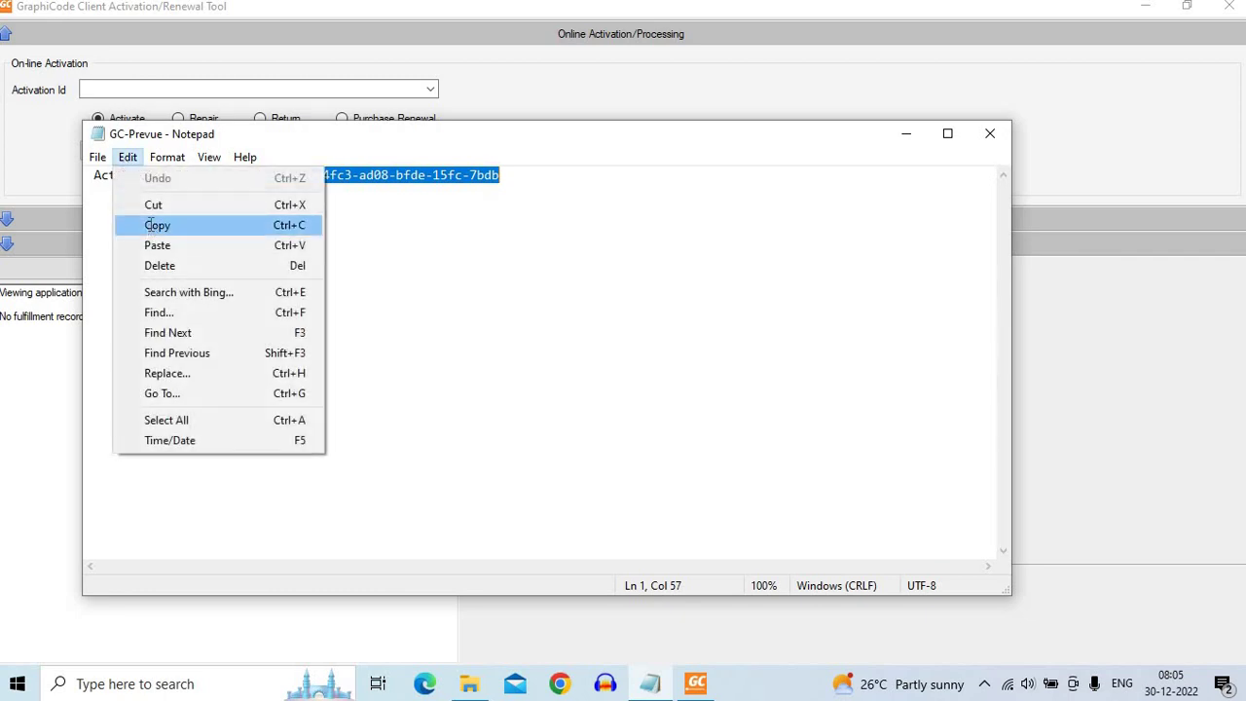
left_click(154, 225)
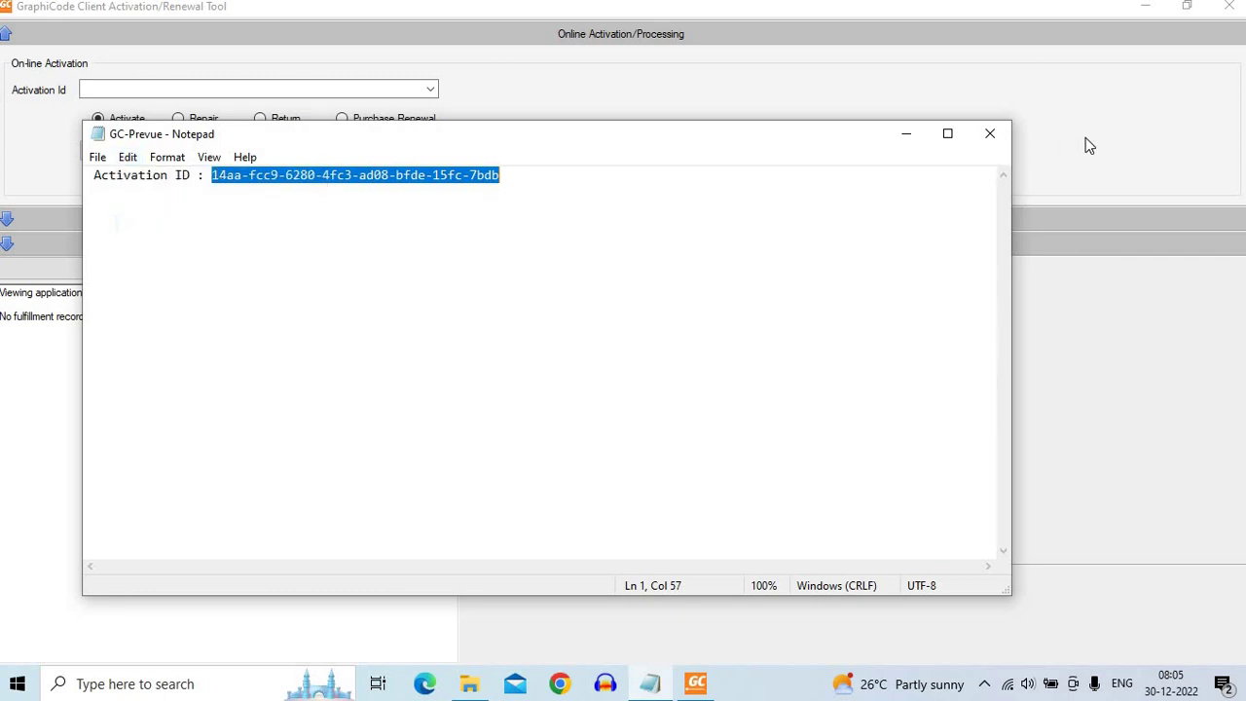
left_click(905, 138)
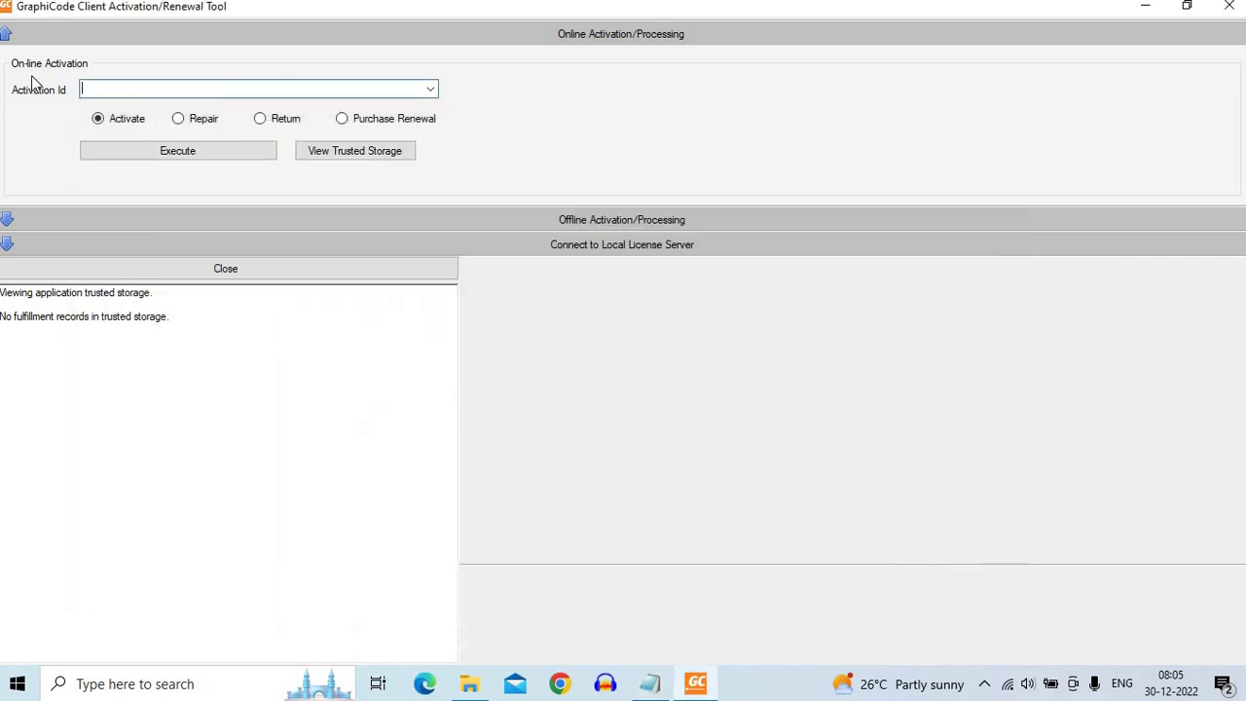
right_click(109, 90)
left_click(153, 173)
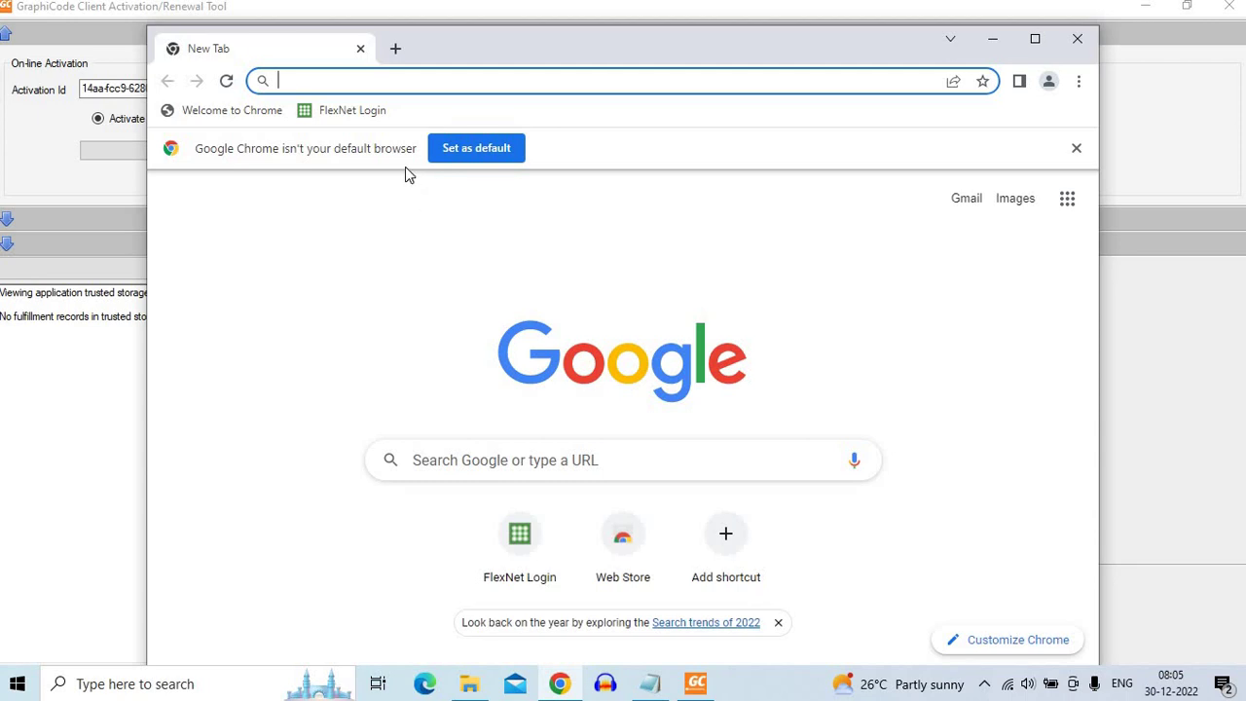
Load the FlexNet Operations login page from the FlexNet Login bookmark and select its address.
left_click(341, 114)
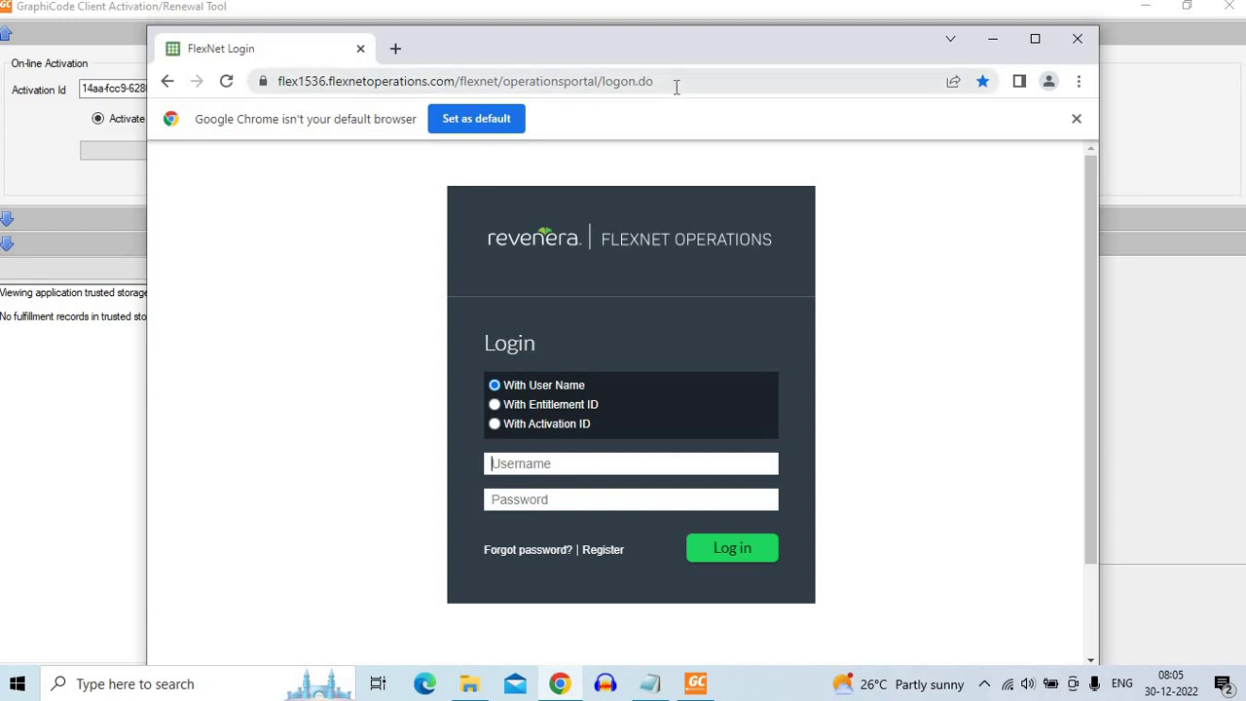
left_click(676, 83)
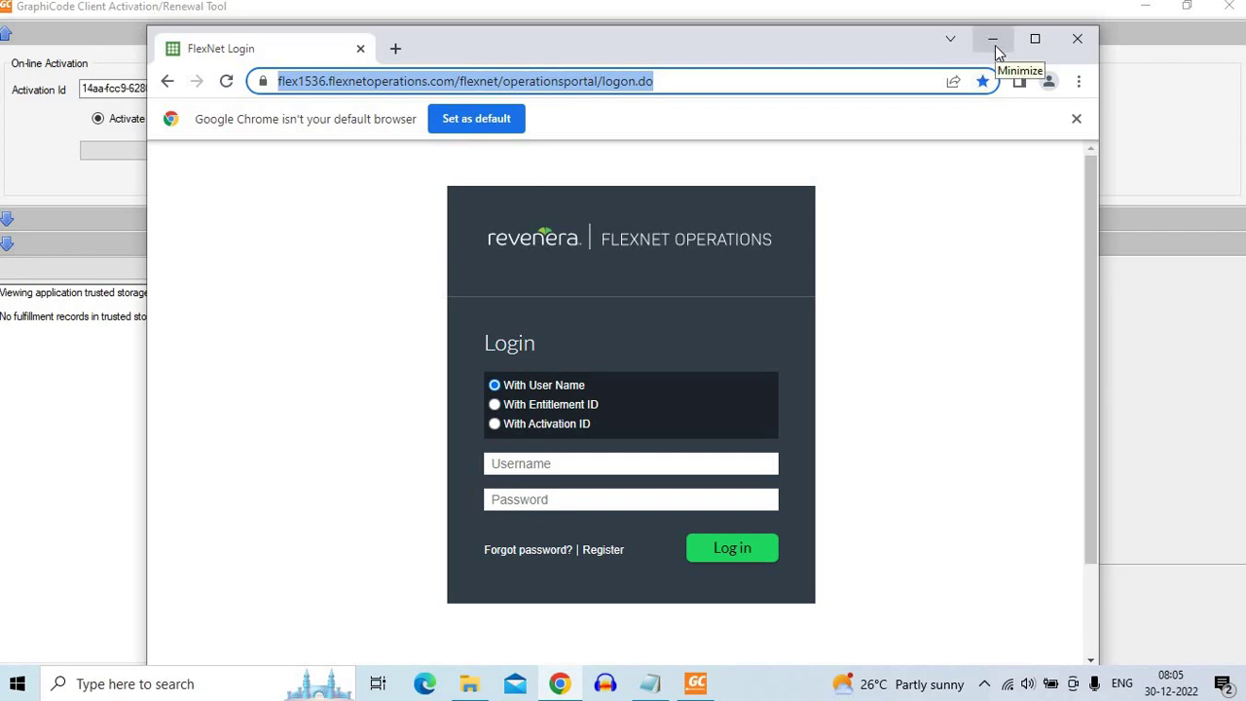
Log in with the pasted activation ID to reach the License & Delivery Portal home.
left_click(495, 424)
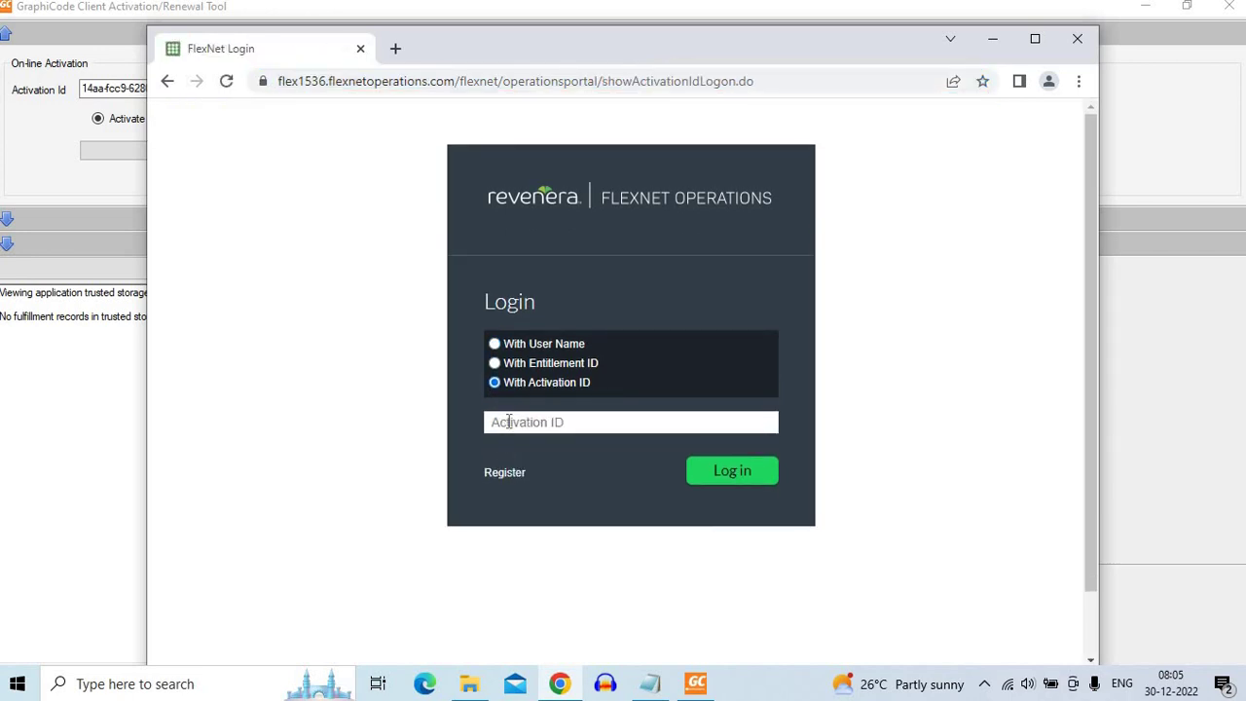
key("ctrl+v")
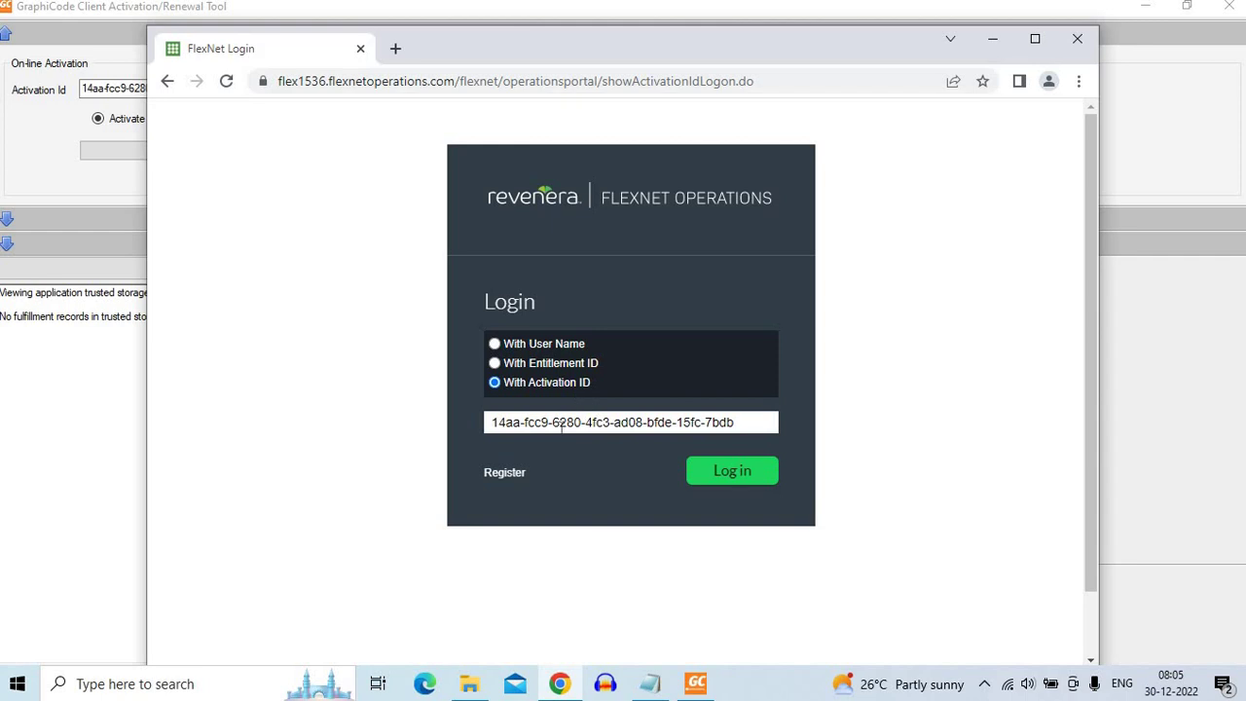
left_click(737, 474)
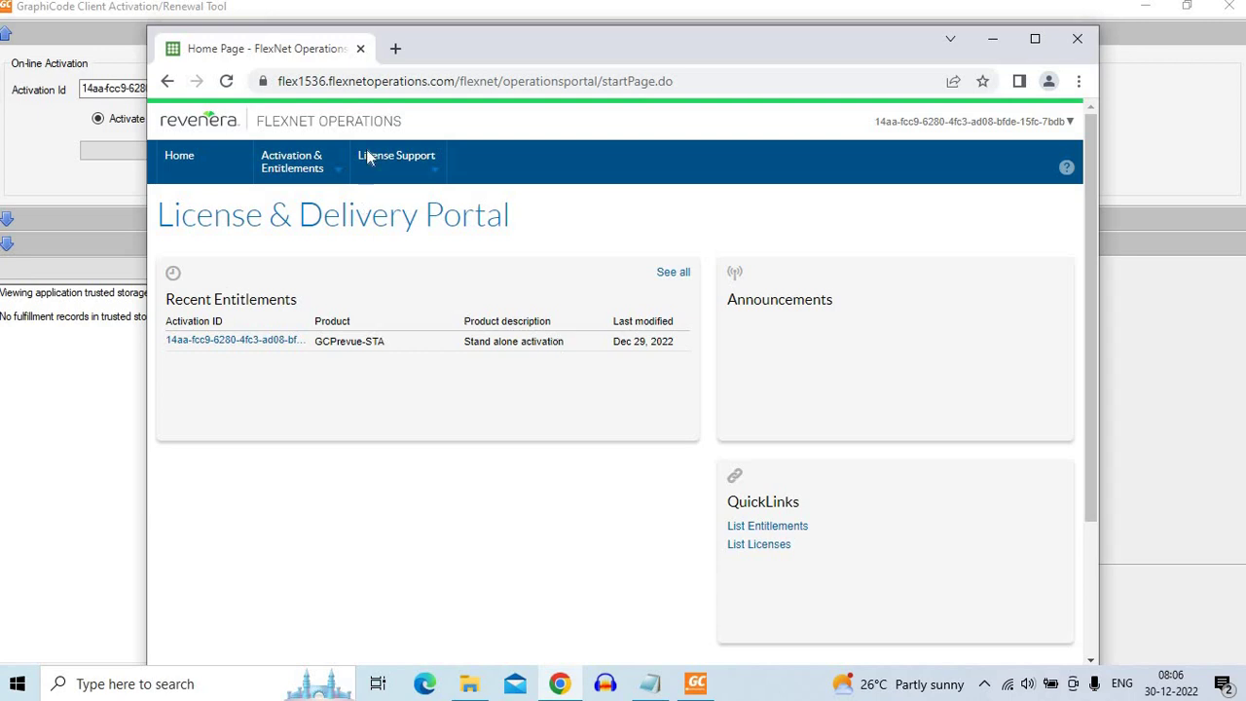
Open List Entitlements from the Activation & Entitlements menu to see GCPrevue-STA's availability.
left_click(320, 162)
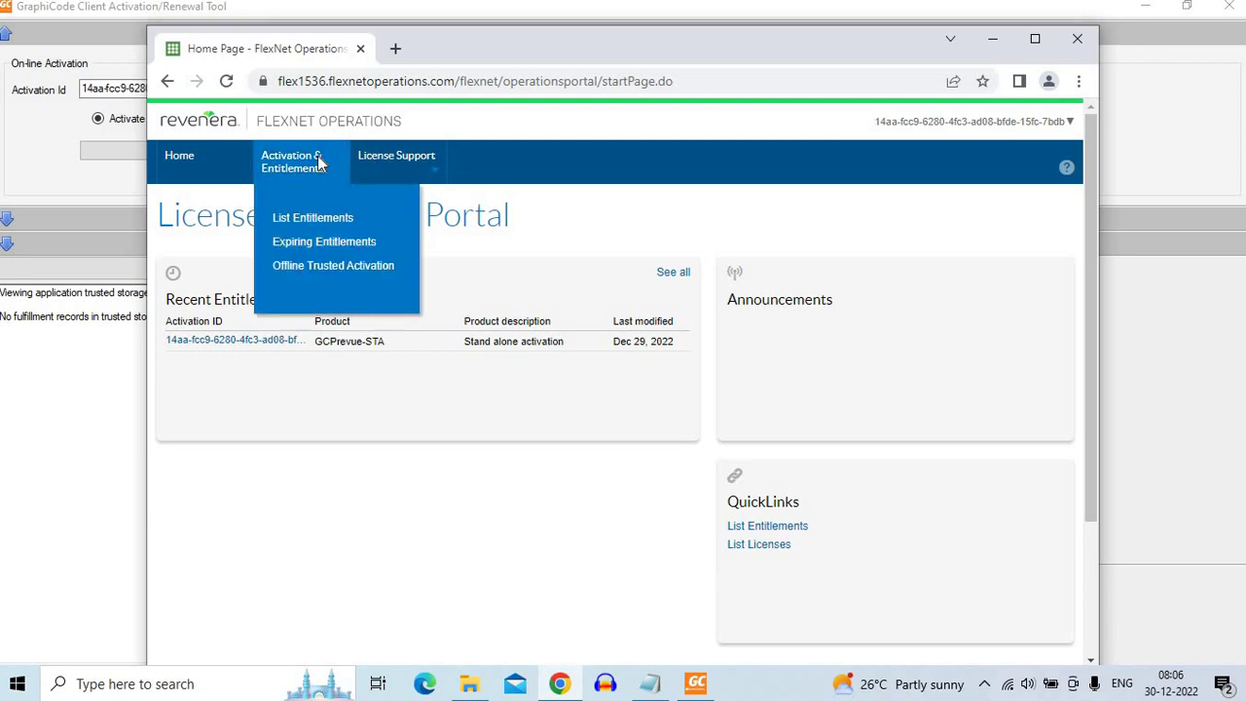
left_click(320, 220)
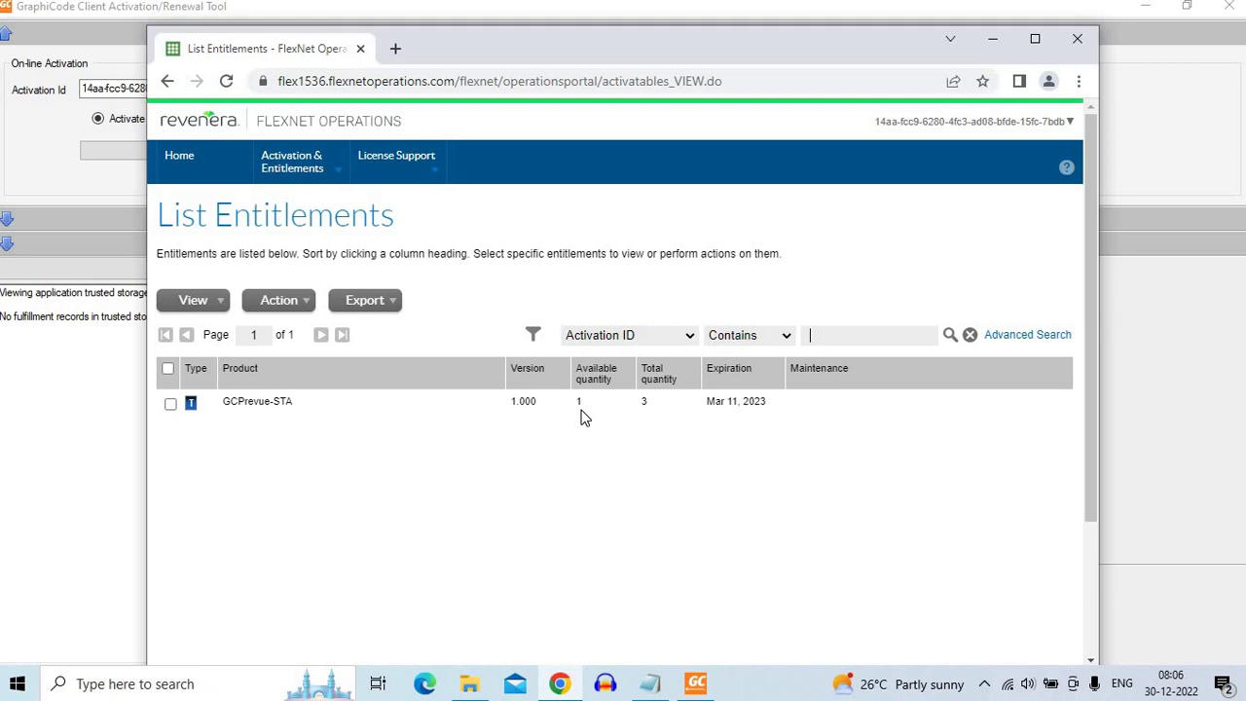
Minimize Chrome and execute the online activation, creating a new GC-Prevue fulfillment.
left_click(992, 42)
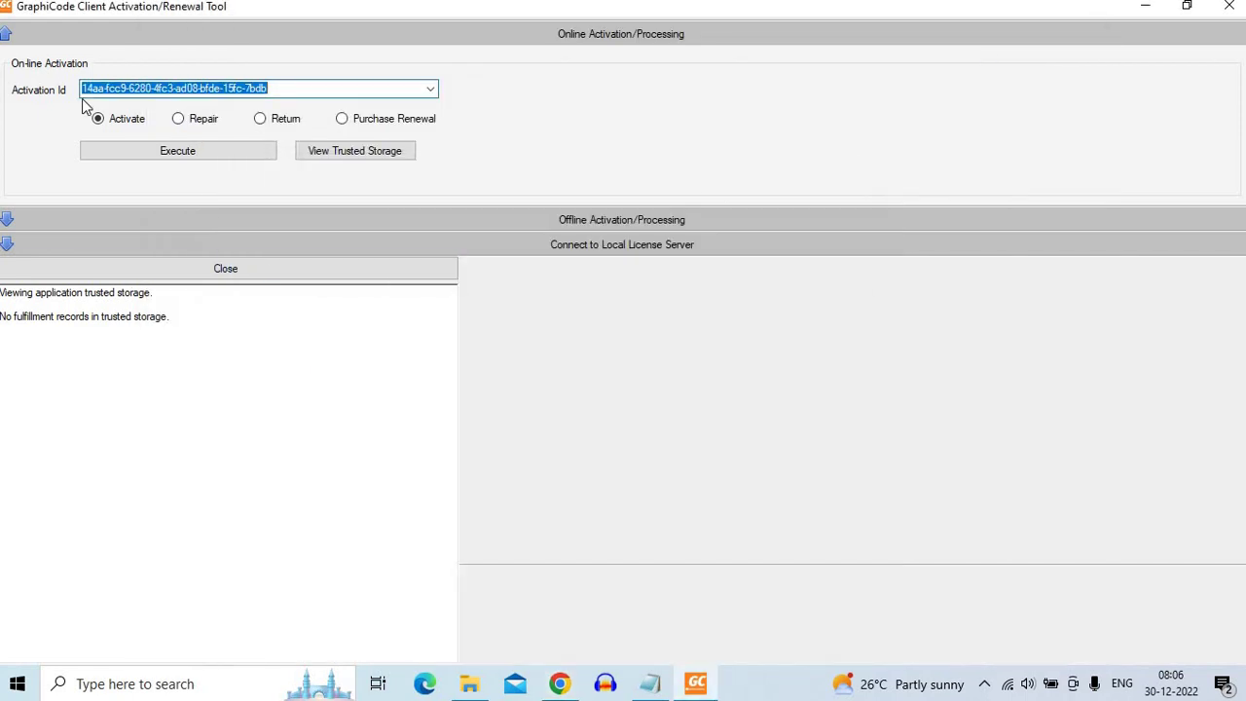
left_click(217, 154)
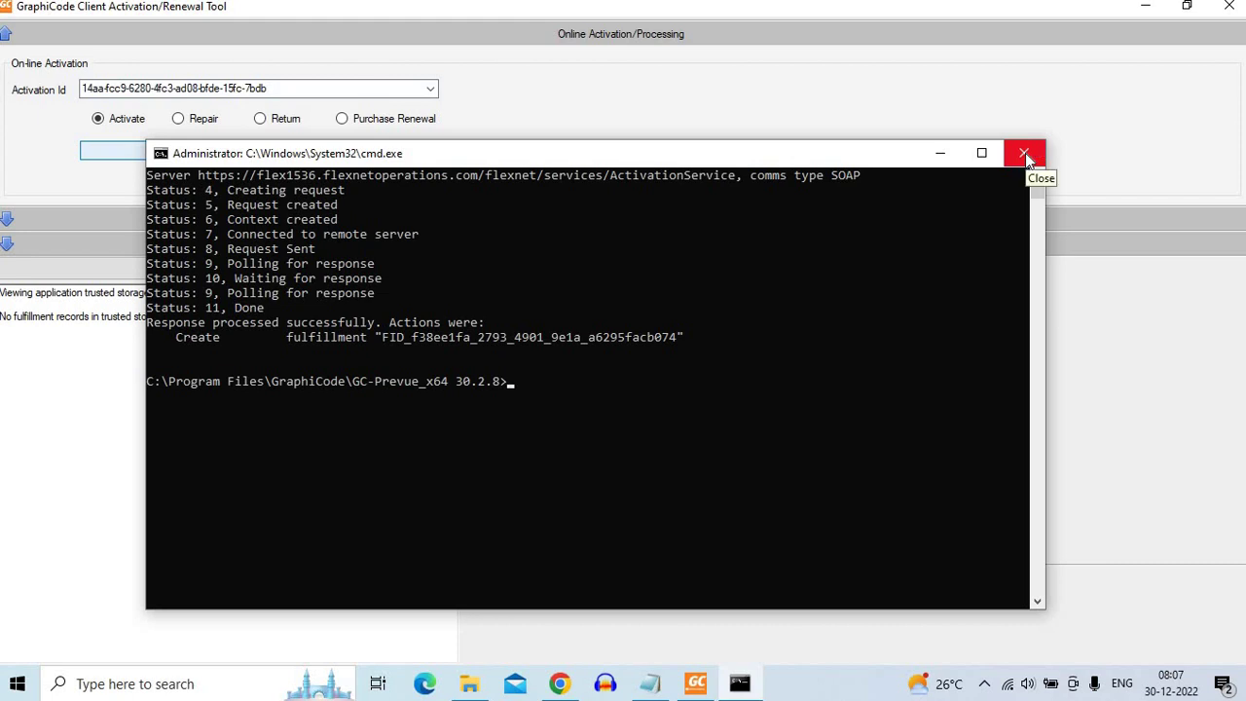
Review trusted storage for the new fulfillment expiring 11-Mar-2023, then close the activation tool.
left_click(1024, 153)
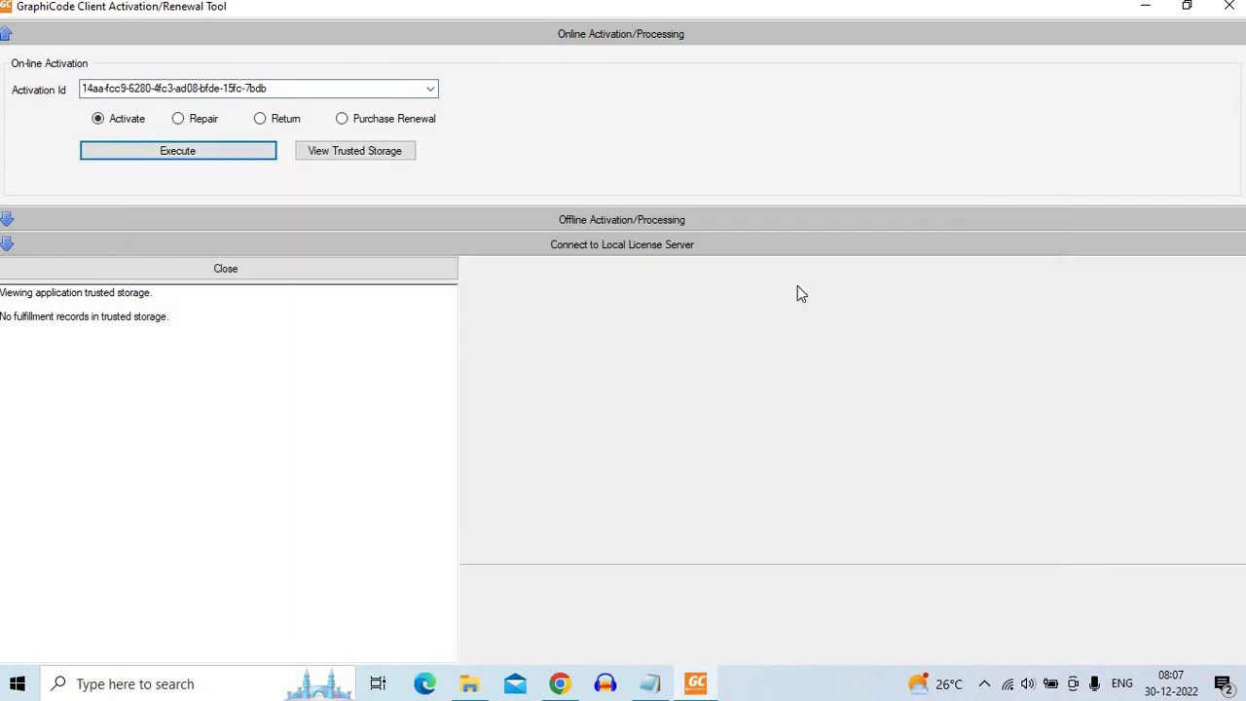
left_click(336, 151)
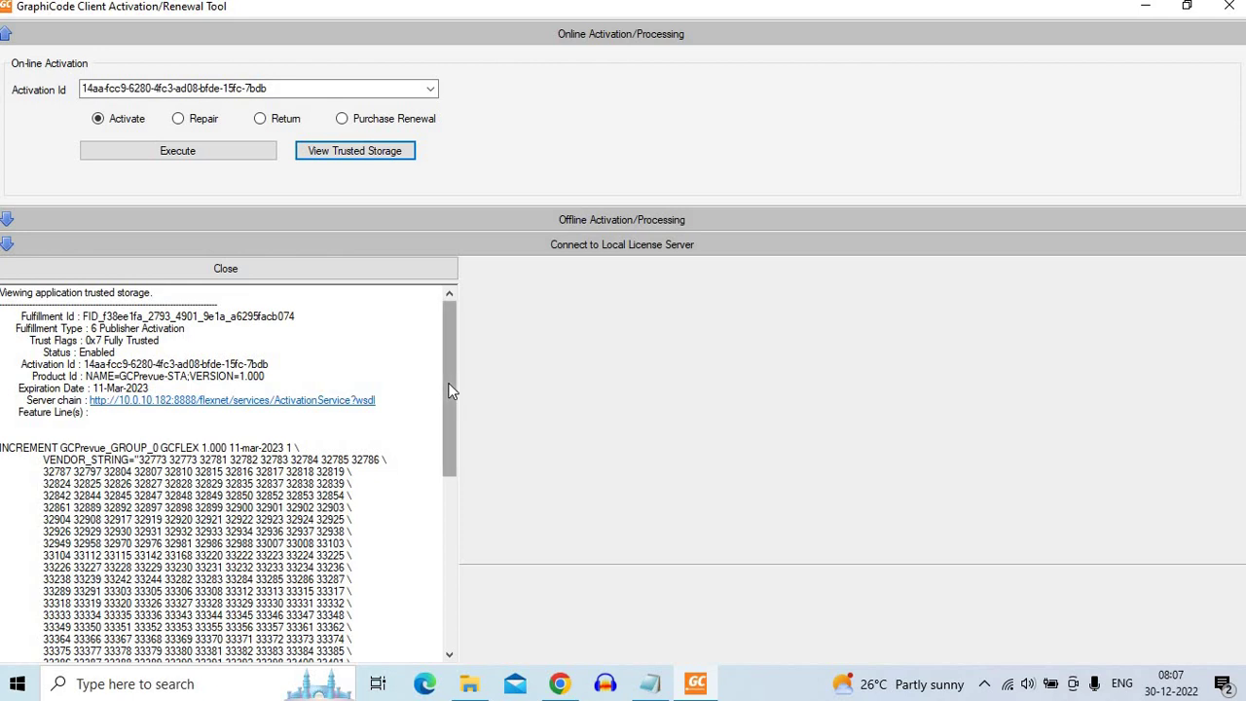
left_click_drag(449, 448, 439, 629)
left_click_drag(449, 557, 876, 338)
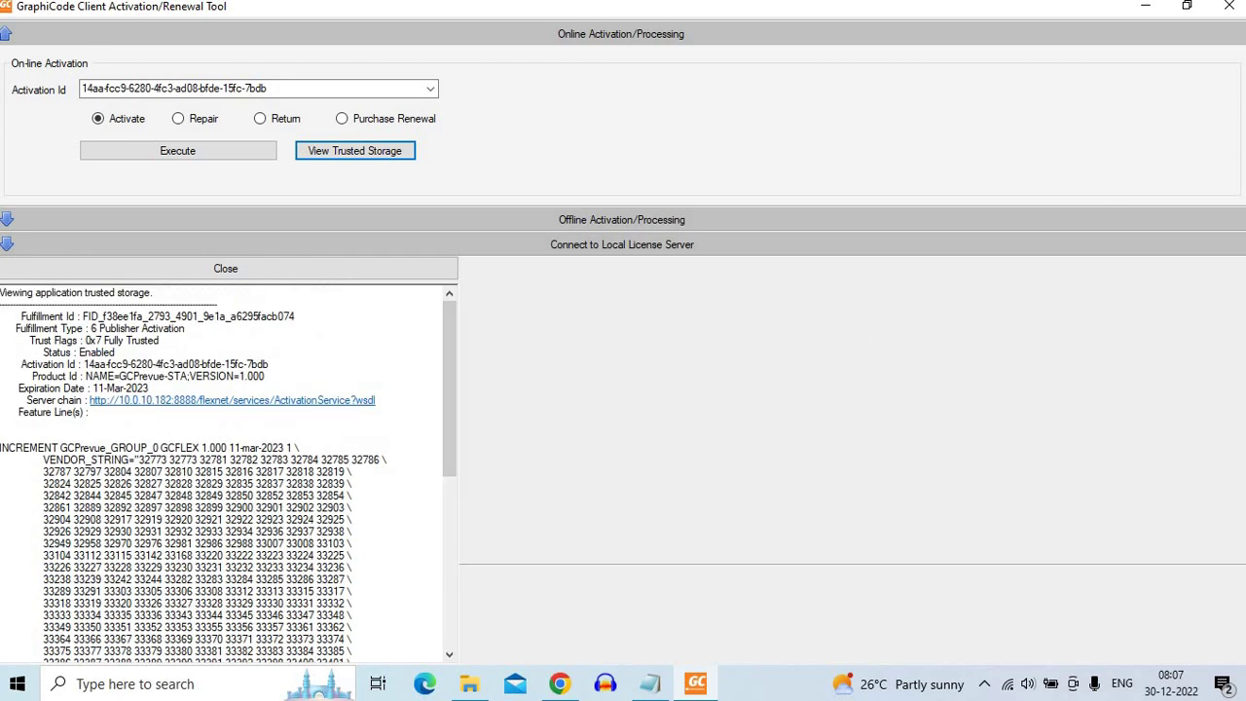
left_click(1231, 8)
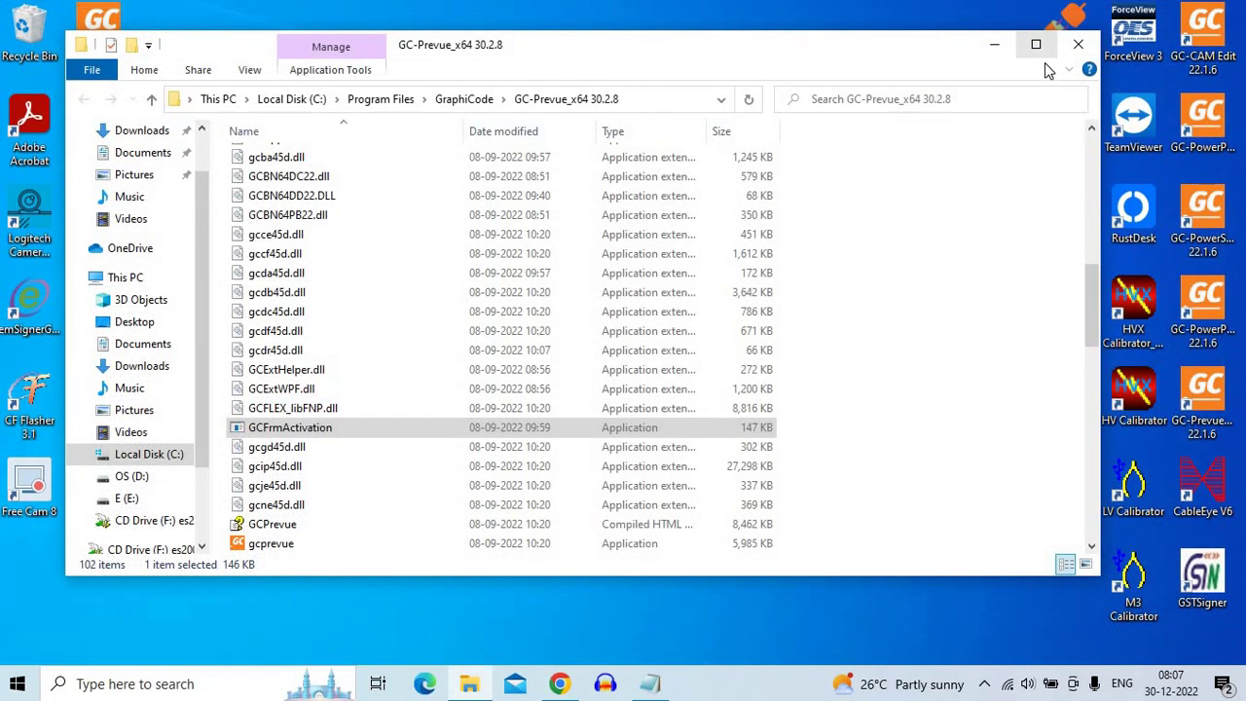
Close the GC-Prevue_x64 30.2.8 folder and launch GC-Prevue 30.2.8 from its desktop shortcut.
left_click(1077, 44)
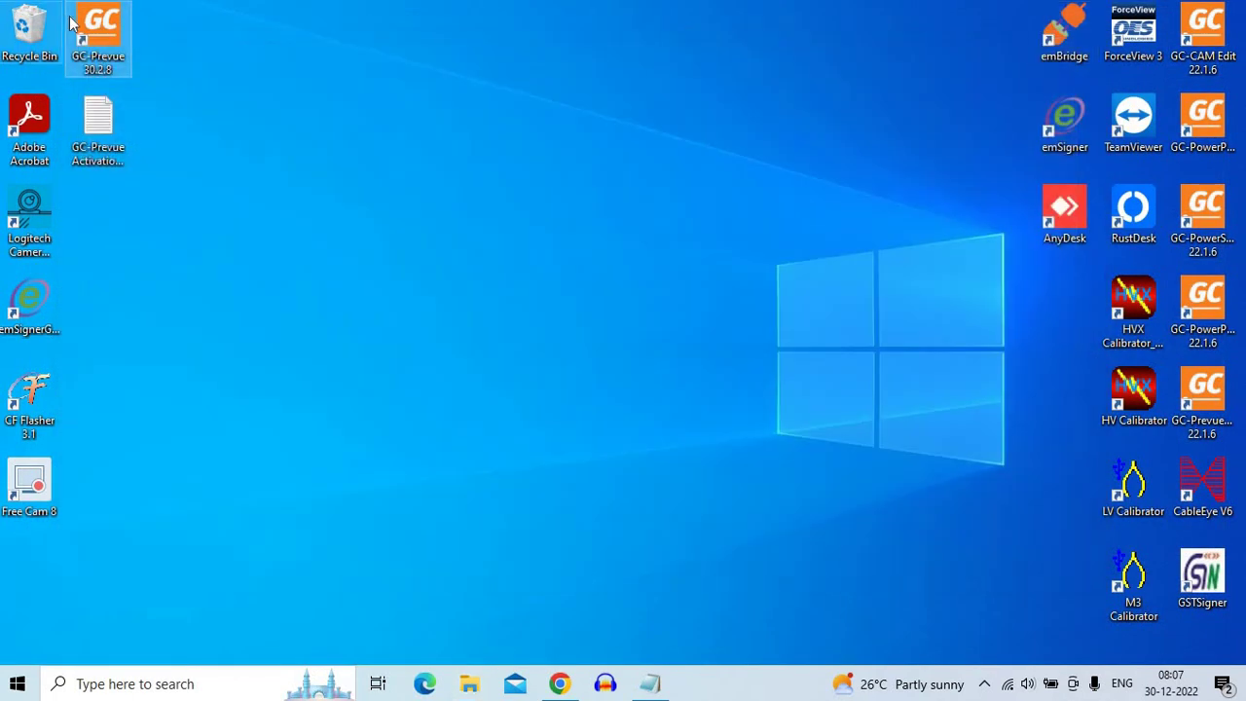
right_click(97, 43)
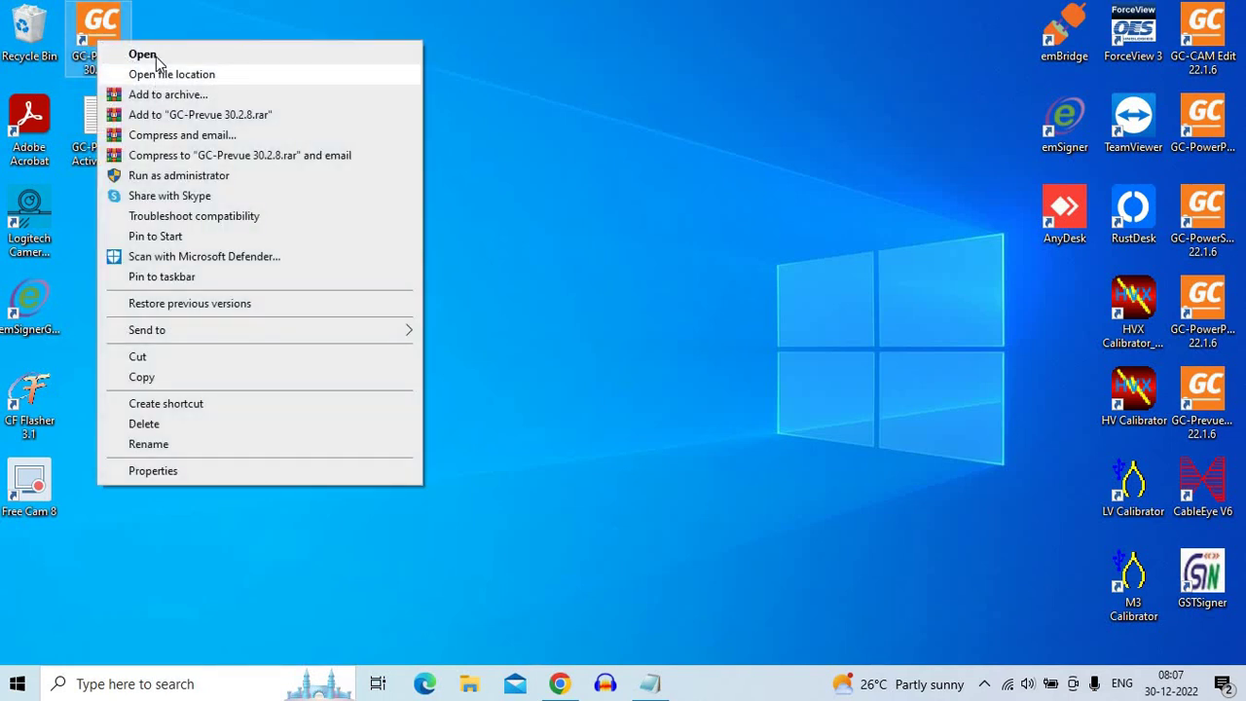
left_click(154, 57)
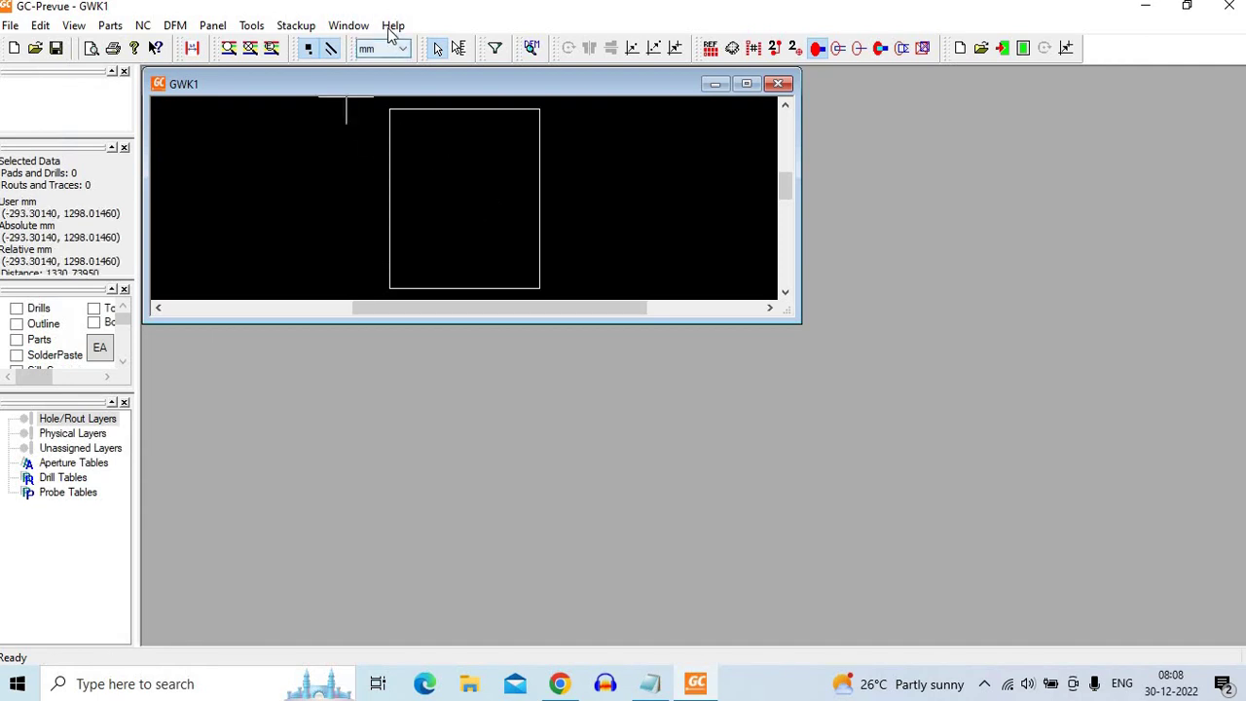
Verify About GC-Prevue shows version 30.2.8 licensed until 11-Mar-2023, then close GC-Prevue.
left_click(393, 26)
left_click(437, 136)
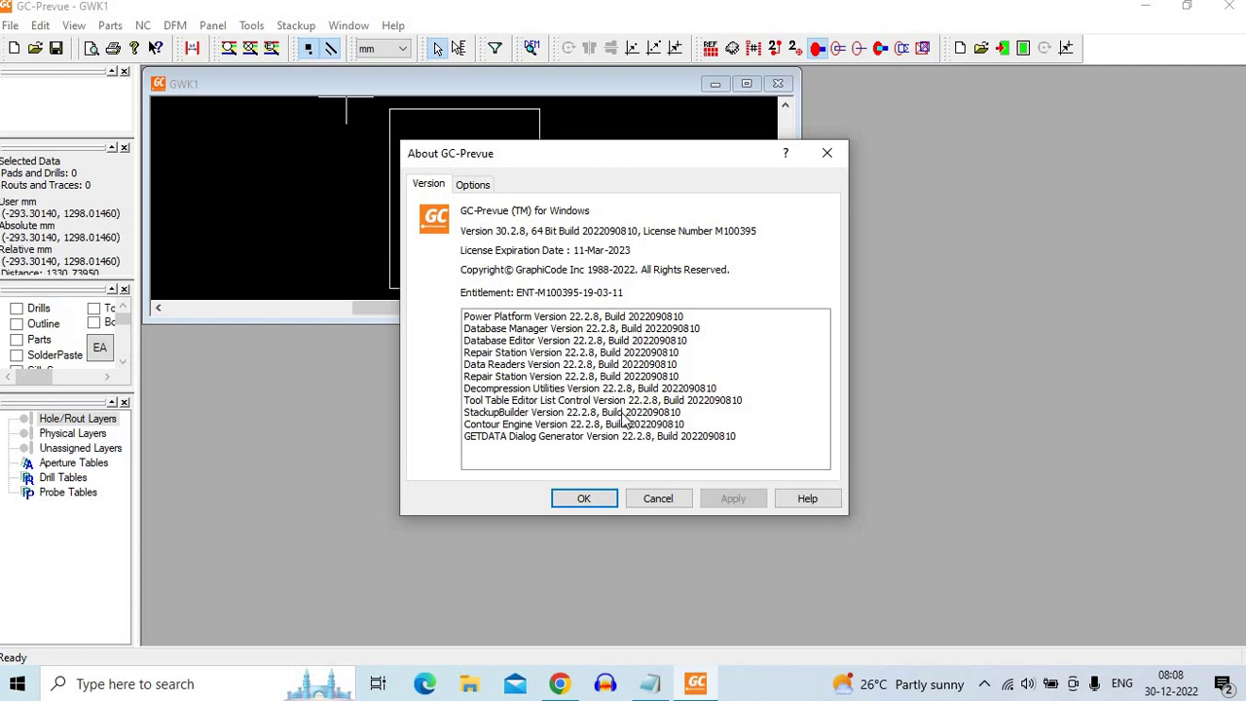
left_click(671, 503)
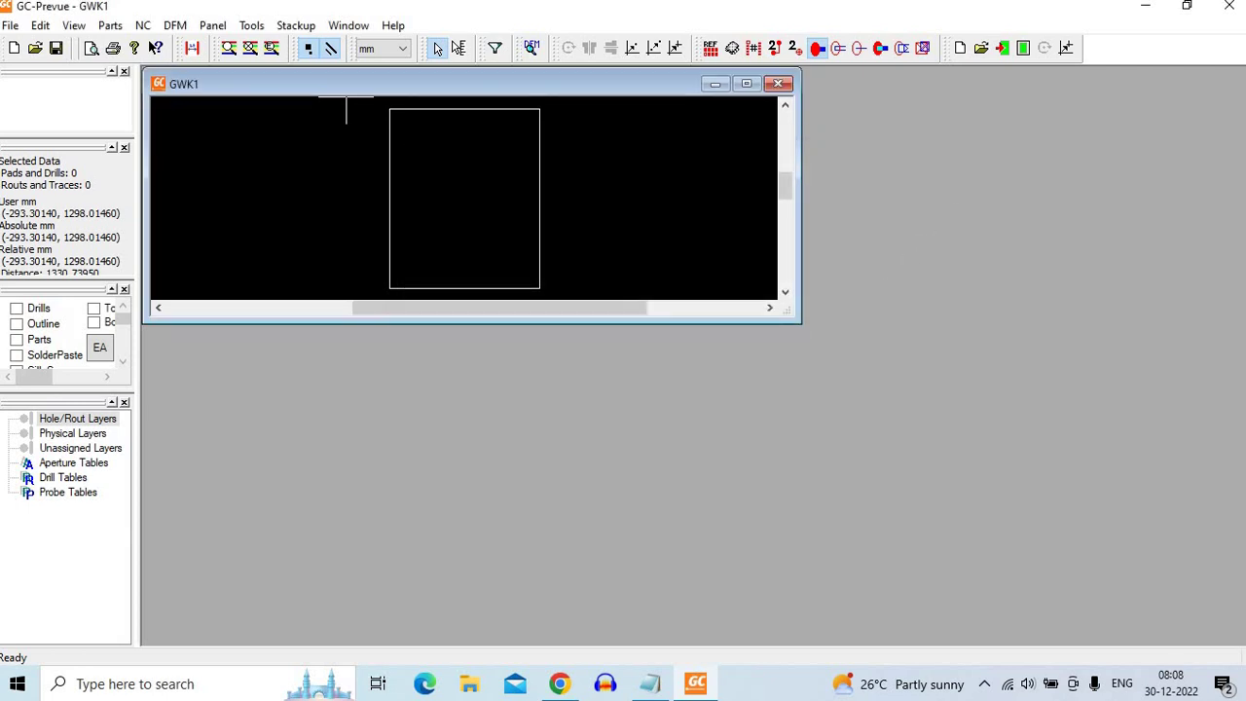
left_click(1229, 8)
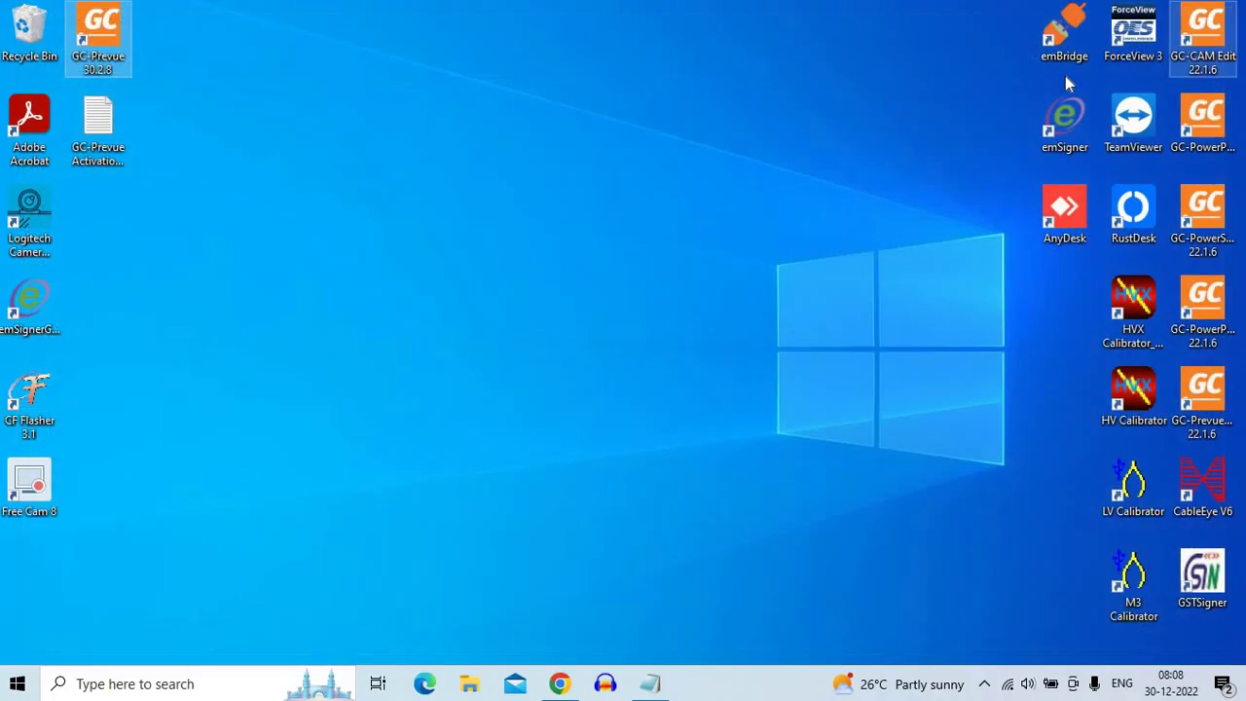
Reload the FlexNet entitlements list to see GCPrevue-STA at 0 of 3 available, then close Chrome.
left_click(561, 685)
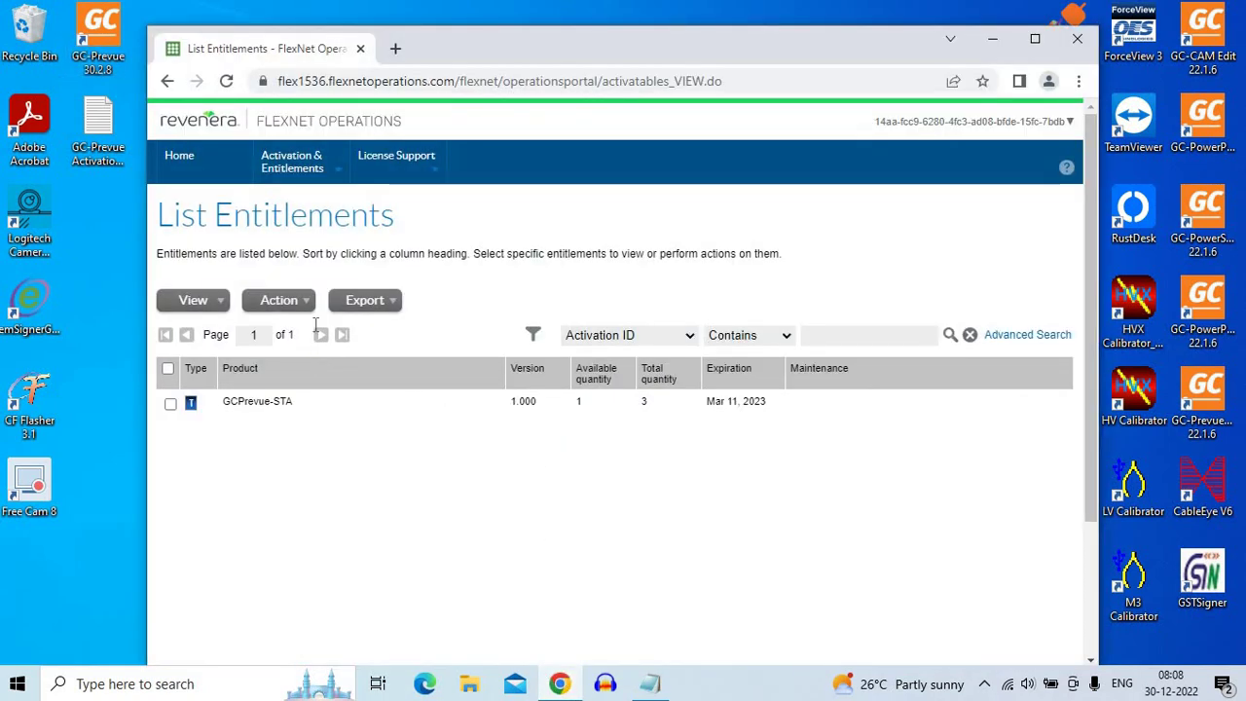
mouse_move(333, 170)
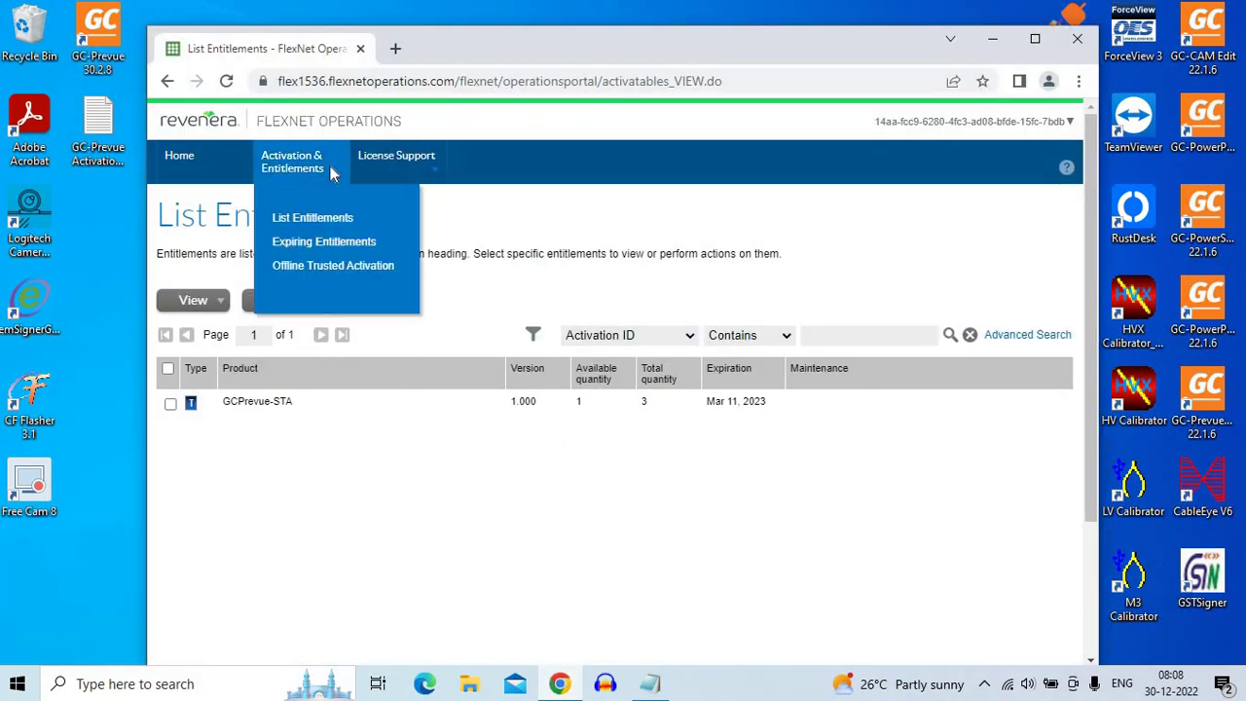
left_click(312, 226)
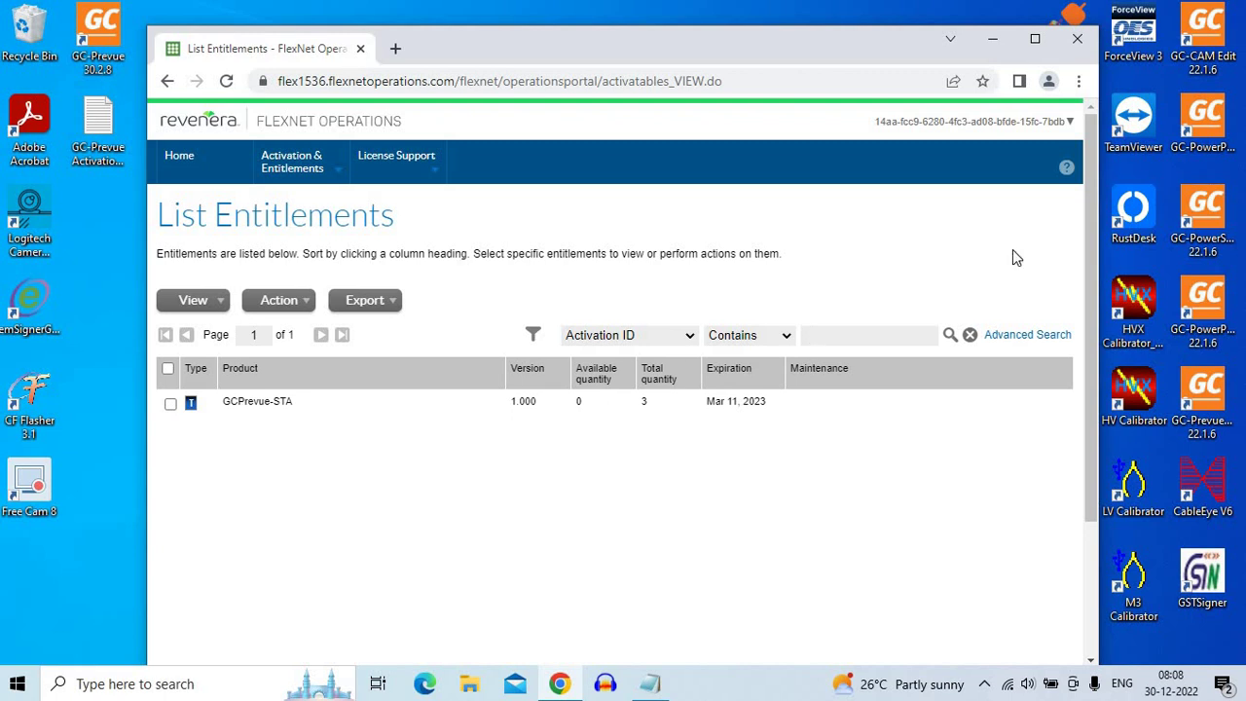
left_click(1076, 43)
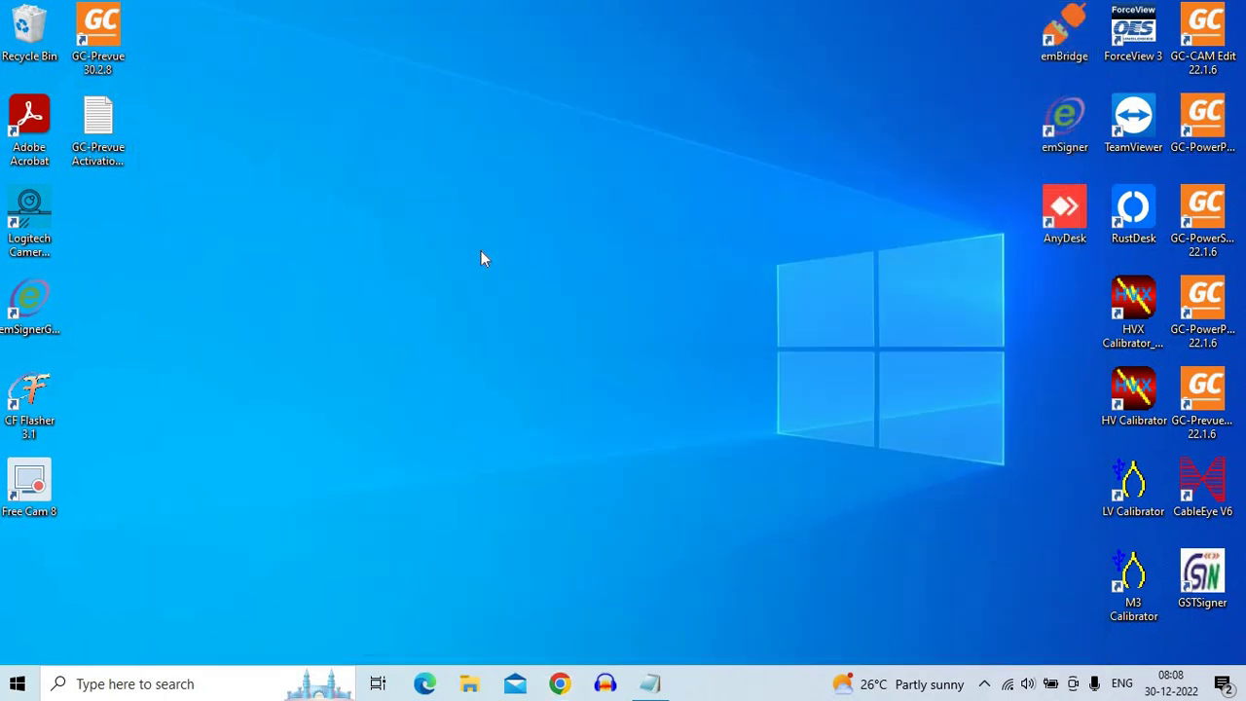